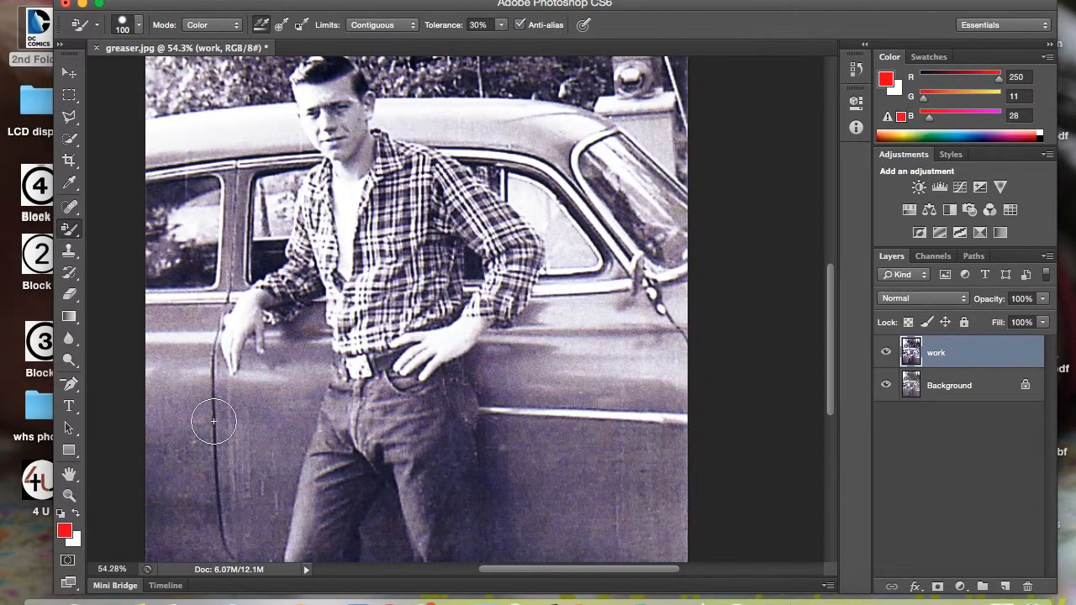
Step: Try recolouring the lower car panels on both sides of the man red with the Color Replacement tool on the work layer
{"action": "scroll", "coordinate": [214, 421], "scroll_direction": "up", "scroll_amount": 1}
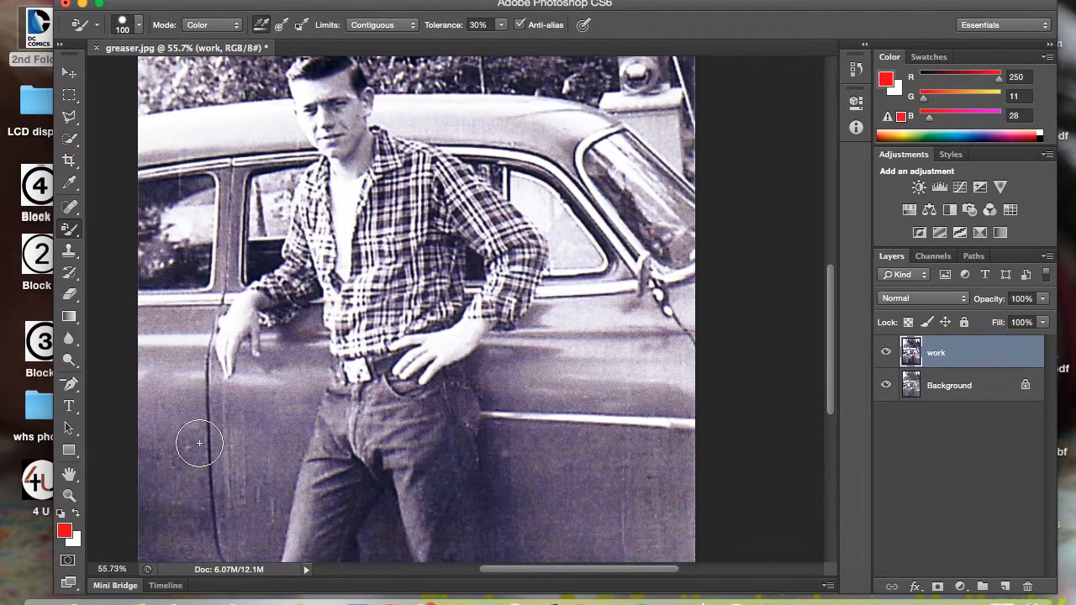
{"action": "scroll", "coordinate": [199, 443], "scroll_direction": "up", "scroll_amount": 3}
{"action": "mouse_move", "coordinate": [205, 444]}
{"action": "left_mouse_down"}
{"action": "mouse_move", "coordinate": [211, 481]}
{"action": "mouse_move", "coordinate": [180, 469]}
{"action": "mouse_move", "coordinate": [198, 458]}
{"action": "mouse_move", "coordinate": [162, 468]}
{"action": "mouse_move", "coordinate": [132, 461]}
{"action": "mouse_move", "coordinate": [218, 406]}
{"action": "mouse_move", "coordinate": [275, 407]}
{"action": "mouse_move", "coordinate": [229, 528]}
{"action": "mouse_move", "coordinate": [179, 515]}
{"action": "mouse_move", "coordinate": [146, 475]}
{"action": "mouse_move", "coordinate": [147, 530]}
{"action": "mouse_move", "coordinate": [116, 459]}
{"action": "mouse_move", "coordinate": [138, 424]}
{"action": "mouse_move", "coordinate": [138, 452]}
{"action": "mouse_move", "coordinate": [159, 439]}
{"action": "mouse_move", "coordinate": [135, 421]}
{"action": "mouse_move", "coordinate": [132, 396]}
{"action": "mouse_move", "coordinate": [159, 398]}
{"action": "mouse_move", "coordinate": [168, 420]}
{"action": "mouse_move", "coordinate": [126, 504]}
{"action": "mouse_move", "coordinate": [98, 430]}
{"action": "mouse_move", "coordinate": [114, 507]}
{"action": "mouse_move", "coordinate": [151, 456]}
{"action": "mouse_move", "coordinate": [190, 460]}
{"action": "mouse_move", "coordinate": [231, 419]}
{"action": "mouse_move", "coordinate": [240, 446]}
{"action": "left_mouse_up"}
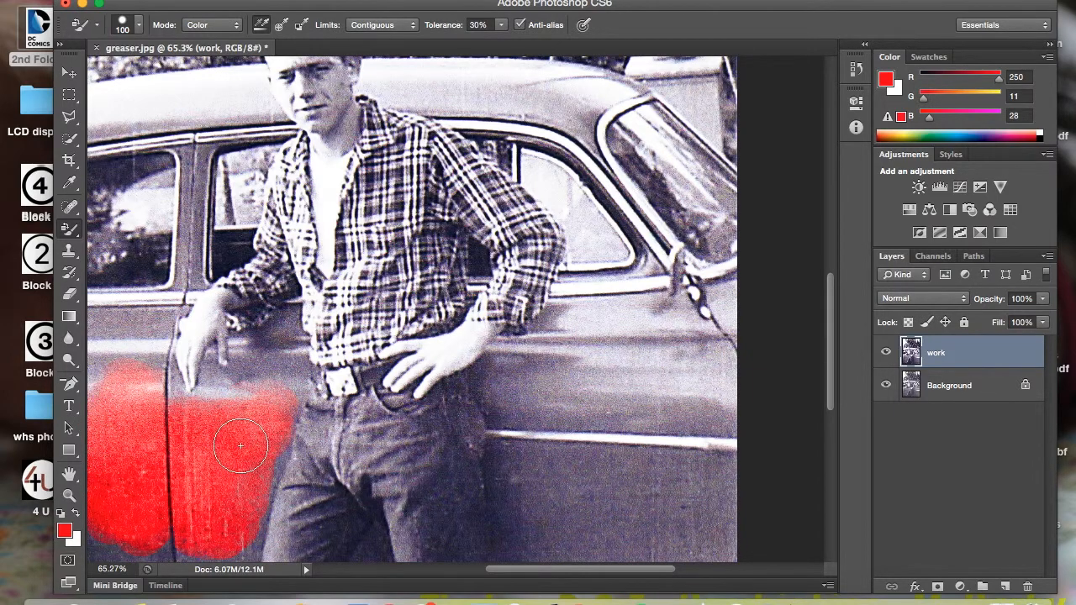
{"action": "scroll", "coordinate": [241, 446], "scroll_direction": "right", "scroll_amount": 5}
{"action": "mouse_move", "coordinate": [363, 482]}
{"action": "left_mouse_down"}
{"action": "mouse_move", "coordinate": [444, 484]}
{"action": "mouse_move", "coordinate": [375, 511]}
{"action": "mouse_move", "coordinate": [396, 520]}
{"action": "mouse_move", "coordinate": [438, 505]}
{"action": "mouse_move", "coordinate": [430, 480]}
{"action": "mouse_move", "coordinate": [490, 517]}
{"action": "mouse_move", "coordinate": [404, 517]}
{"action": "mouse_move", "coordinate": [472, 469]}
{"action": "mouse_move", "coordinate": [370, 460]}
{"action": "mouse_move", "coordinate": [361, 491]}
{"action": "mouse_move", "coordinate": [370, 542]}
{"action": "mouse_move", "coordinate": [493, 514]}
{"action": "left_mouse_up"}
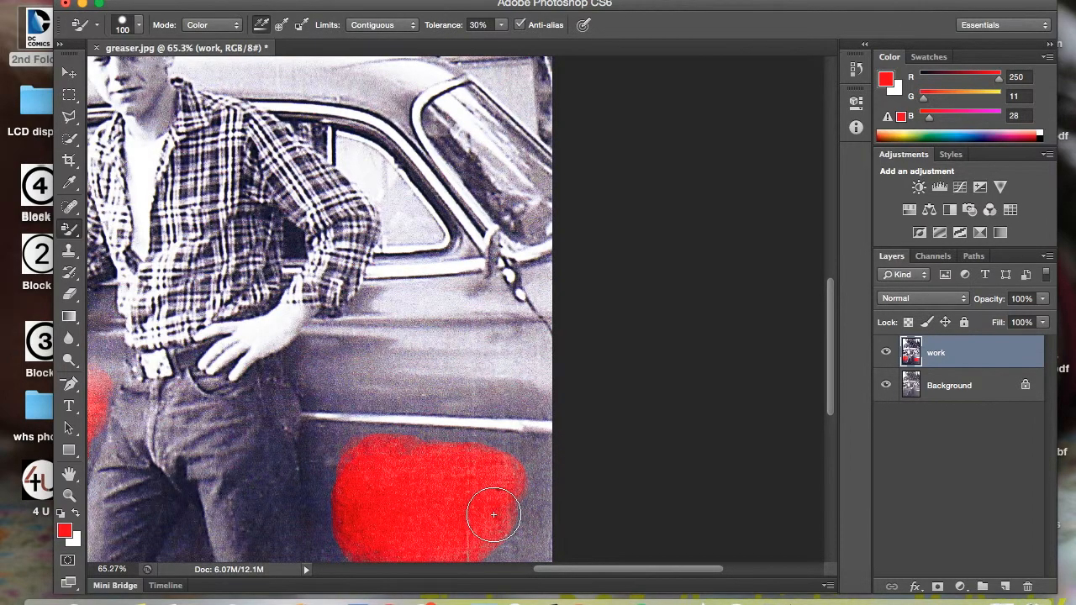
Step: Try recolouring one leg of the man's jeans blue, RGB 22, 11, 250, directly on the work layer
{"action": "scroll", "coordinate": [493, 515], "scroll_direction": "left", "scroll_amount": 10}
{"action": "scroll", "coordinate": [493, 515], "scroll_direction": "down", "scroll_amount": 5}
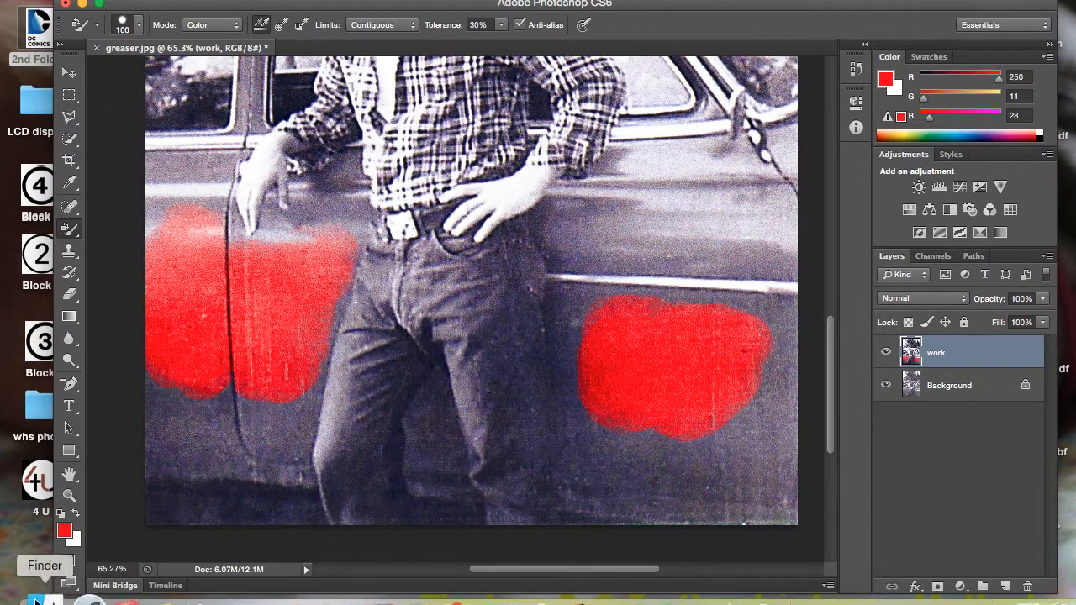
{"action": "left_click", "coordinate": [64, 531]}
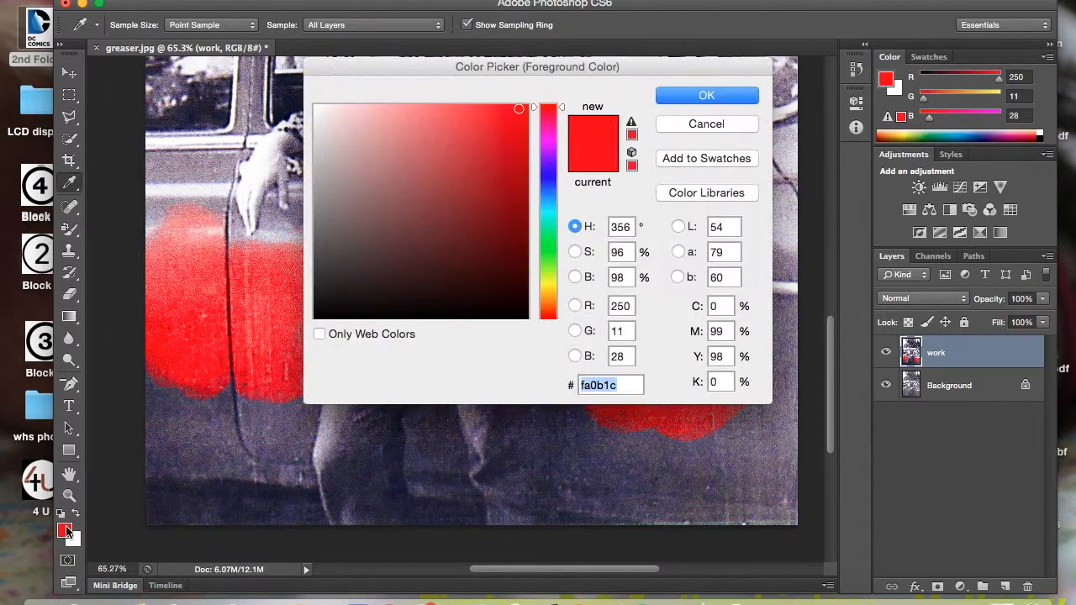
{"action": "left_click", "coordinate": [547, 175]}
{"action": "left_click", "coordinate": [705, 97]}
{"action": "key", "text": "b"}
{"action": "mouse_move", "coordinate": [505, 333]}
{"action": "left_mouse_down"}
{"action": "mouse_move", "coordinate": [507, 387]}
{"action": "mouse_move", "coordinate": [491, 344]}
{"action": "mouse_move", "coordinate": [457, 314]}
{"action": "mouse_move", "coordinate": [401, 298]}
{"action": "mouse_move", "coordinate": [459, 275]}
{"action": "mouse_move", "coordinate": [483, 280]}
{"action": "mouse_move", "coordinate": [446, 285]}
{"action": "mouse_move", "coordinate": [478, 318]}
{"action": "mouse_move", "coordinate": [501, 301]}
{"action": "mouse_move", "coordinate": [510, 406]}
{"action": "mouse_move", "coordinate": [491, 394]}
{"action": "mouse_move", "coordinate": [466, 333]}
{"action": "mouse_move", "coordinate": [507, 456]}
{"action": "left_mouse_up"}
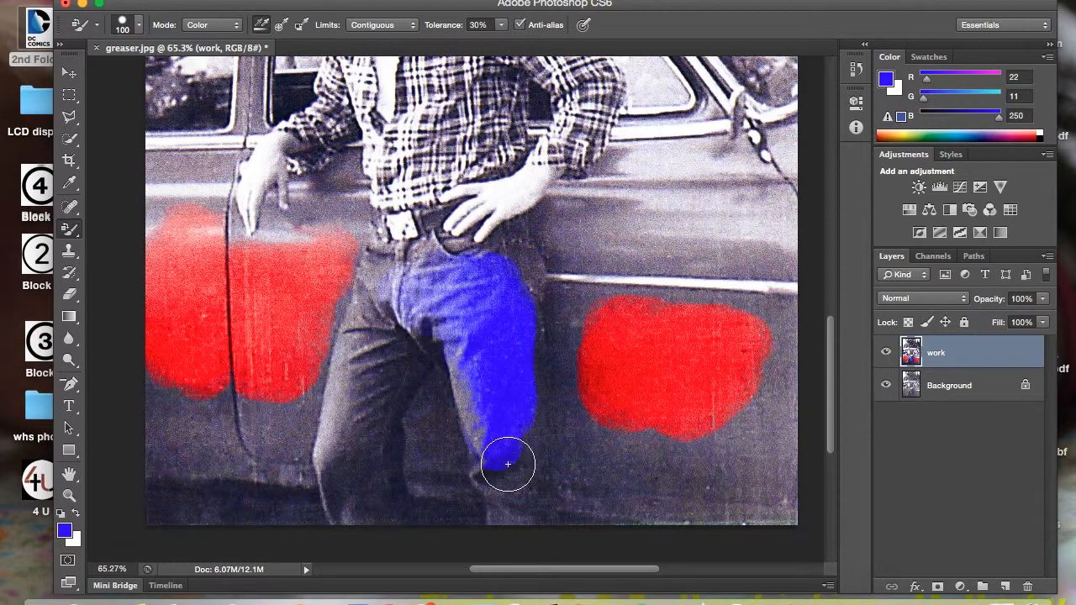
Step: Fit the whole photo on screen and try lowering the work layer's opacity to 49% before restoring it to 100%
{"action": "left_click", "coordinate": [70, 498]}
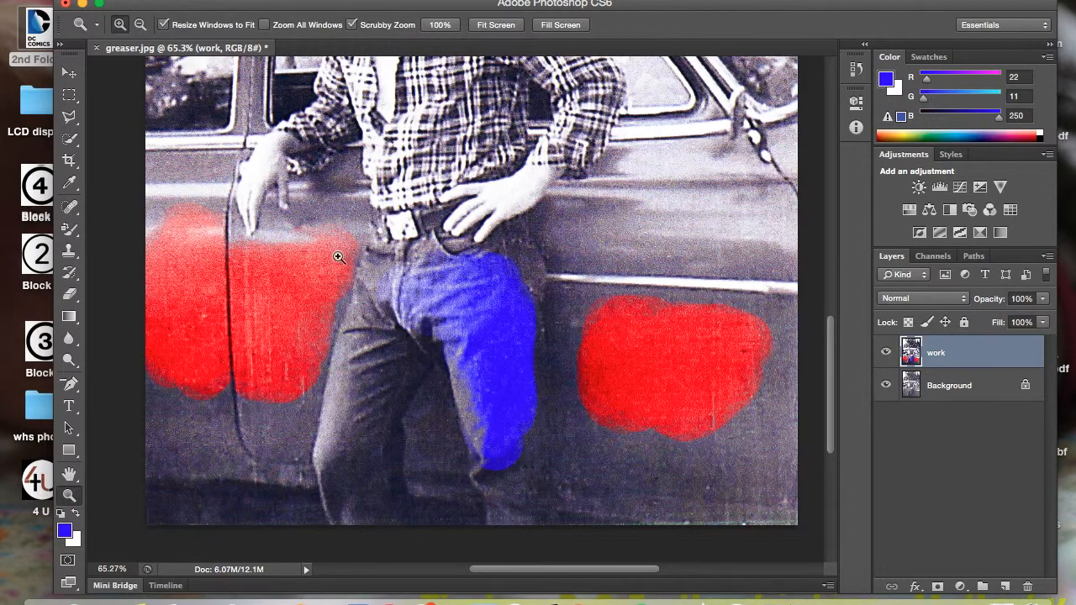
{"action": "left_click", "coordinate": [497, 26]}
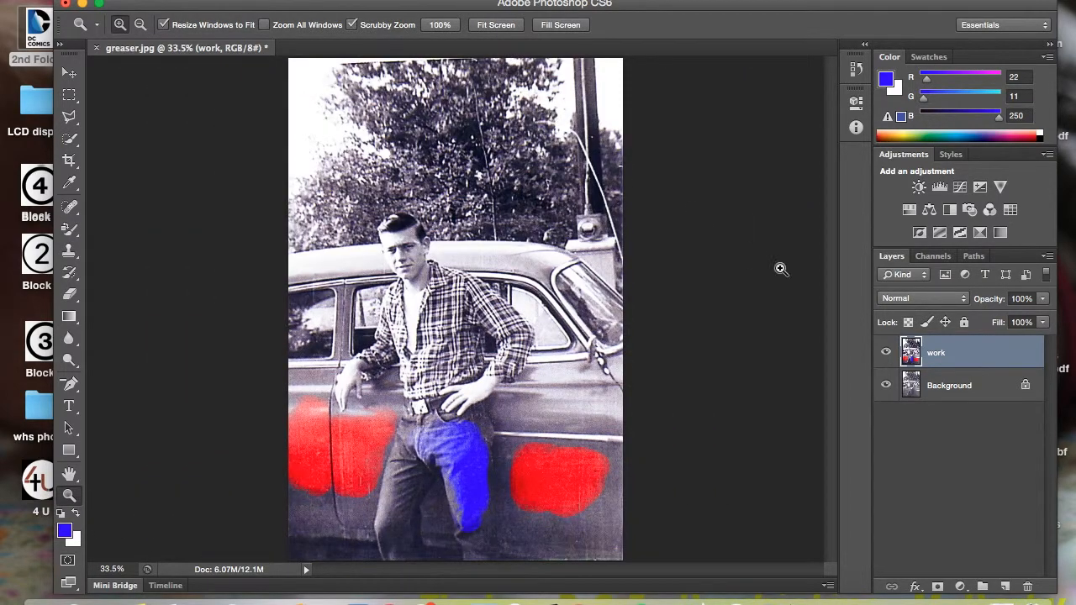
{"action": "left_click", "coordinate": [1047, 303]}
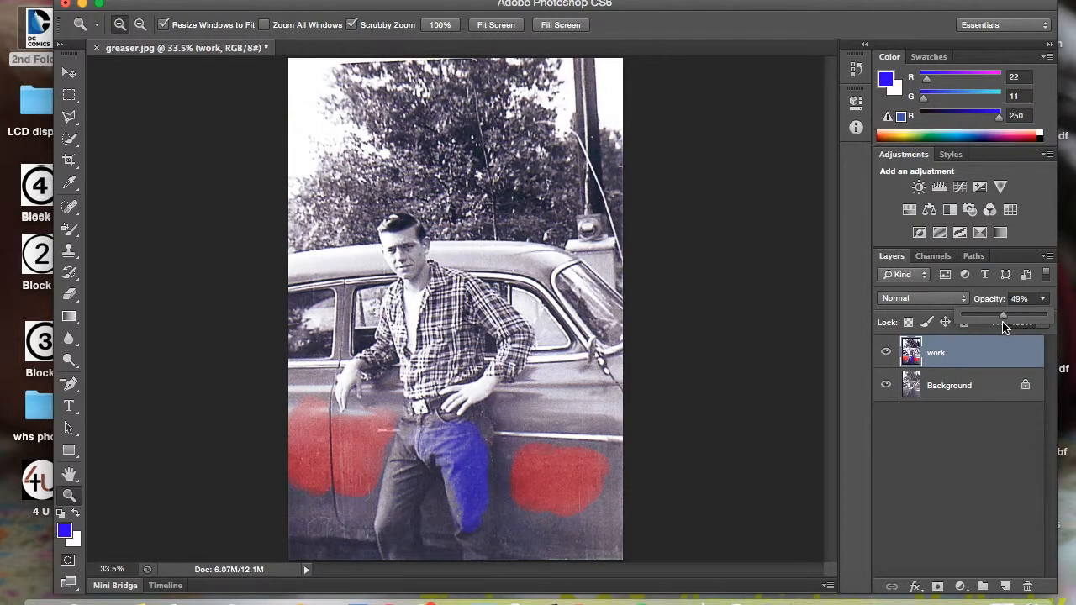
{"action": "left_click_drag", "start_coordinate": [1039, 323], "coordinate": [1048, 326]}
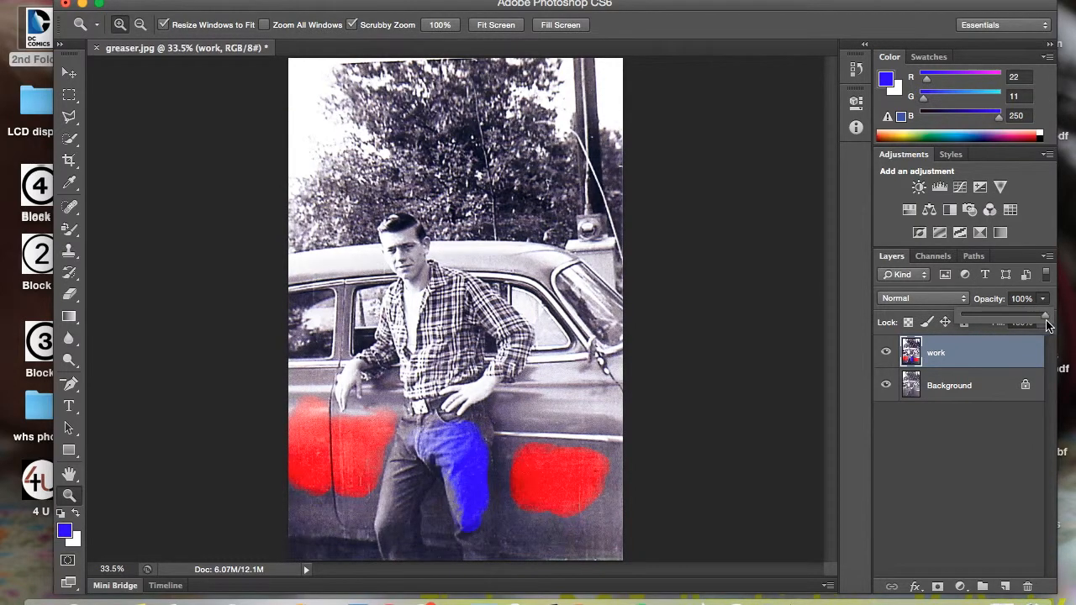
Step: Try the Multiply blend mode on the work layer and return the layer to Normal
{"action": "left_click", "coordinate": [965, 300]}
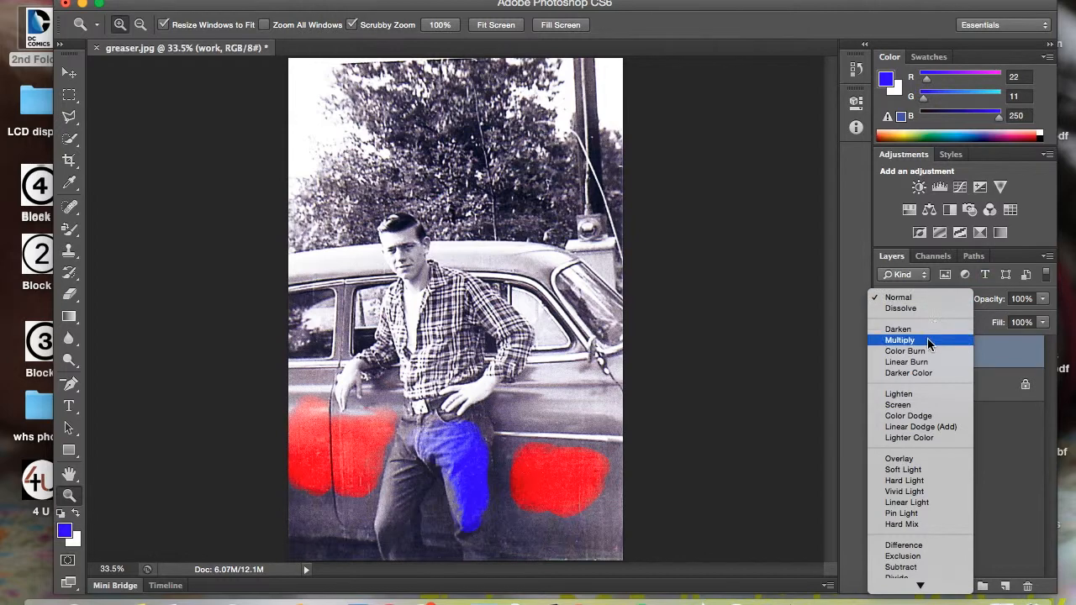
{"action": "left_click", "coordinate": [928, 337]}
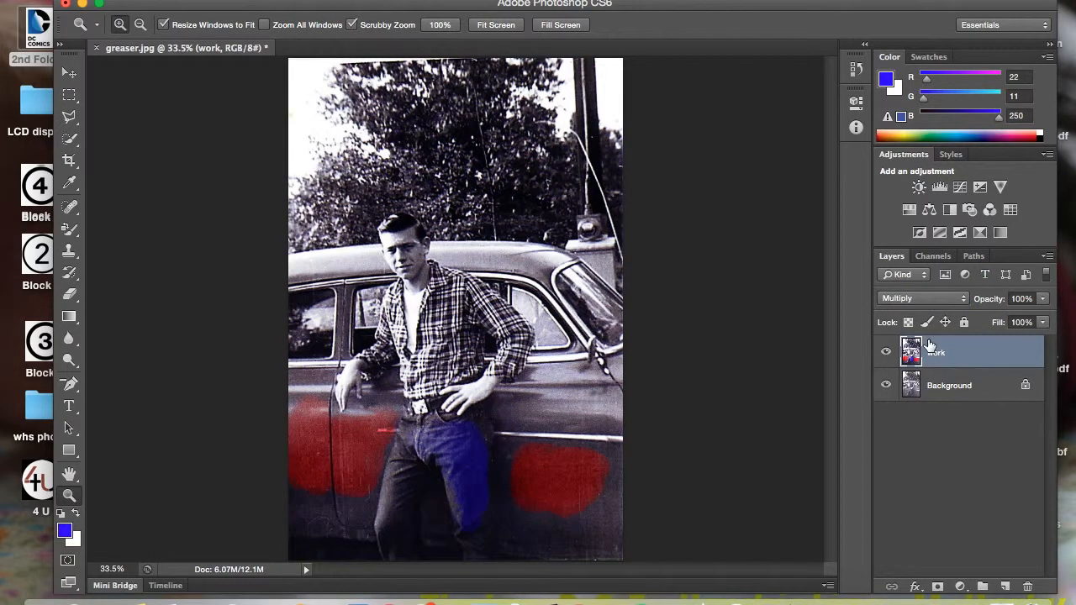
{"action": "left_click", "coordinate": [965, 299]}
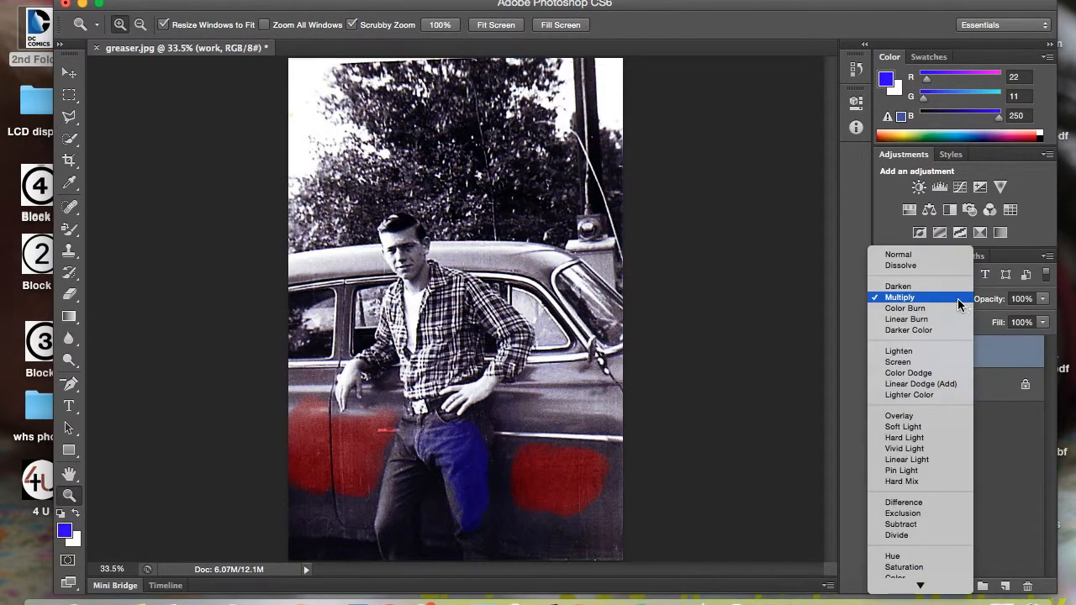
{"action": "left_click", "coordinate": [899, 256]}
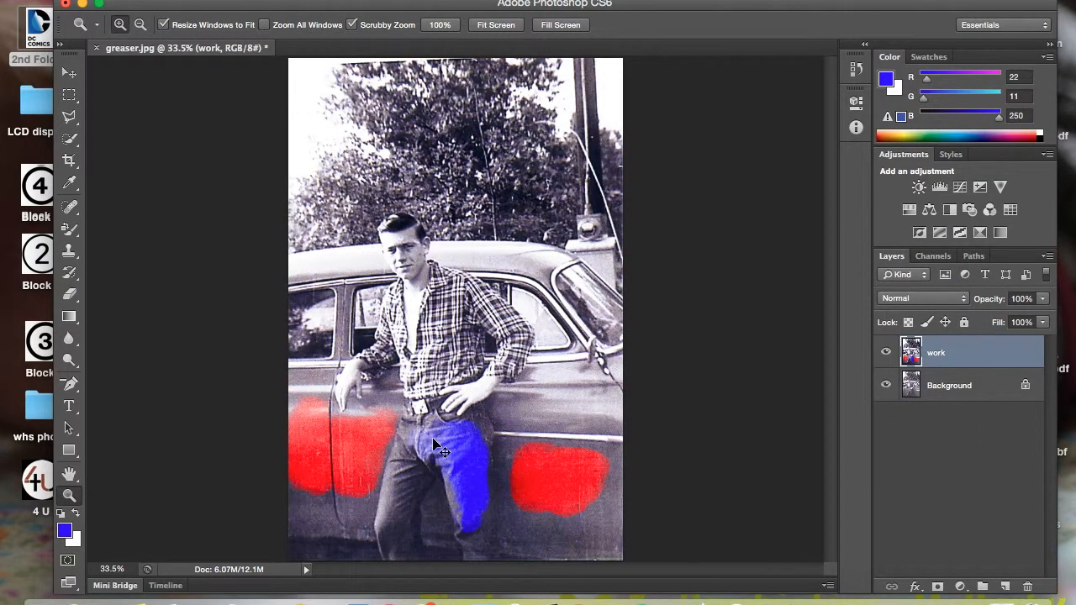
Step: Undo the blend mode, opacity and colour-painting changes made on the work layer
{"action": "key", "text": "ctrl+alt+z"}
{"action": "key", "text": "ctrl+alt+z"}
{"action": "key", "text": "ctrl+alt+z"}
{"action": "key", "text": "ctrl+alt+z"}
{"action": "key", "text": "ctrl+alt+z"}
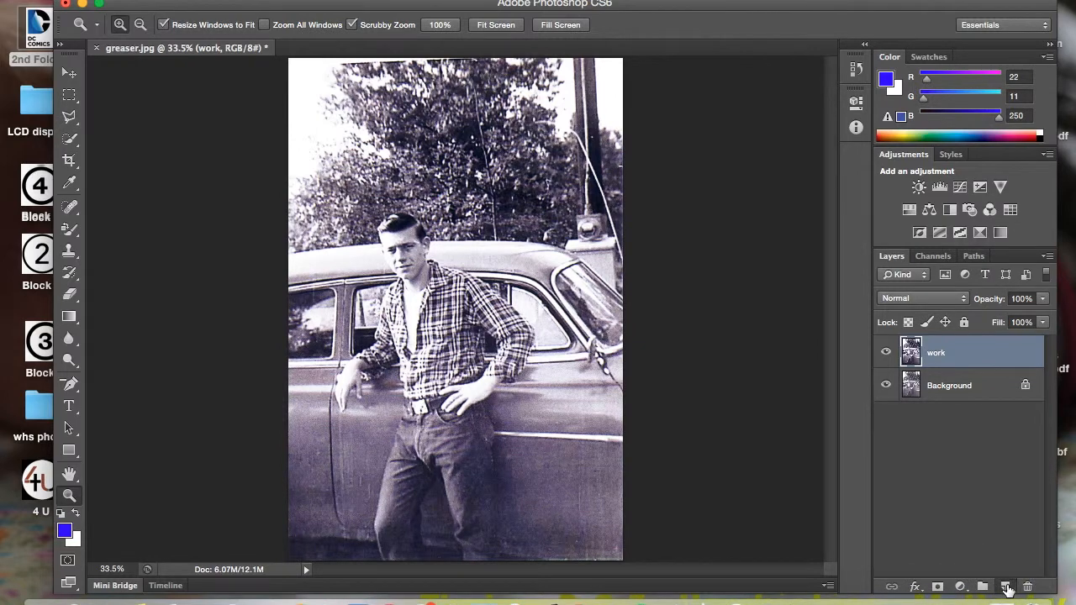
Step: Add a new layer above the work layer and name it "color car"
{"action": "left_click", "coordinate": [1005, 586]}
{"action": "double_click", "coordinate": [941, 353]}
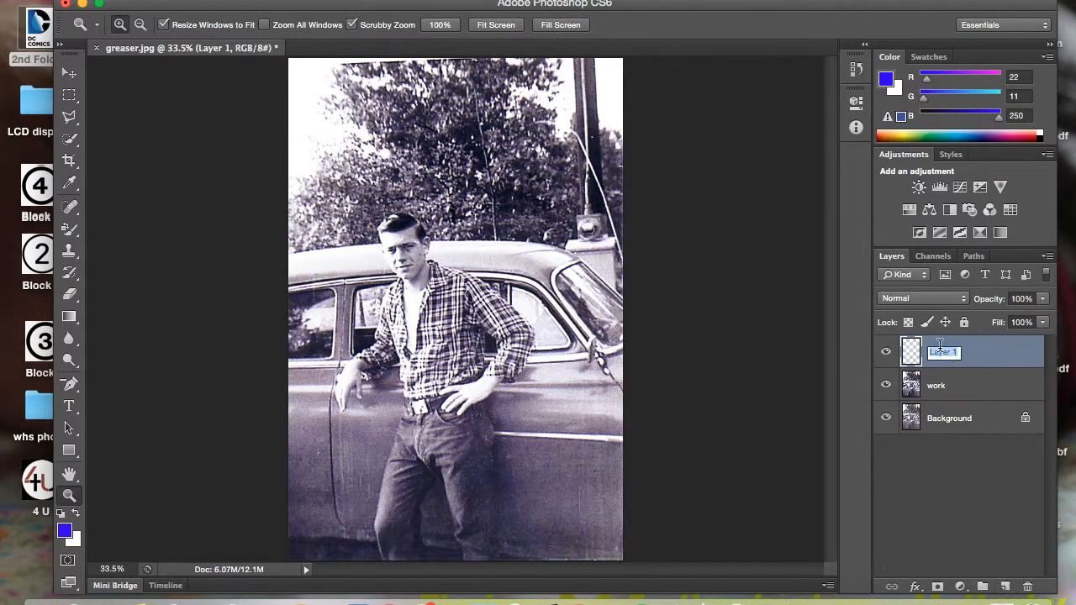
{"action": "type", "text": "color car"}
{"action": "key", "text": "Return"}
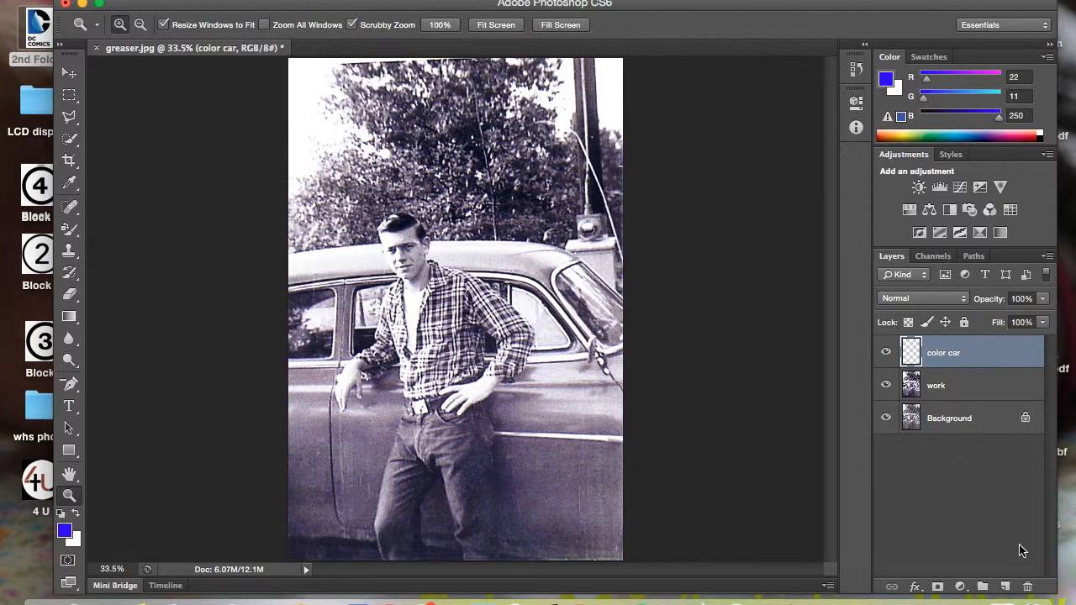
Step: Add another new layer above the color car layer and name it "Color shirt"
{"action": "left_click", "coordinate": [1006, 586]}
{"action": "key", "text": "c"}
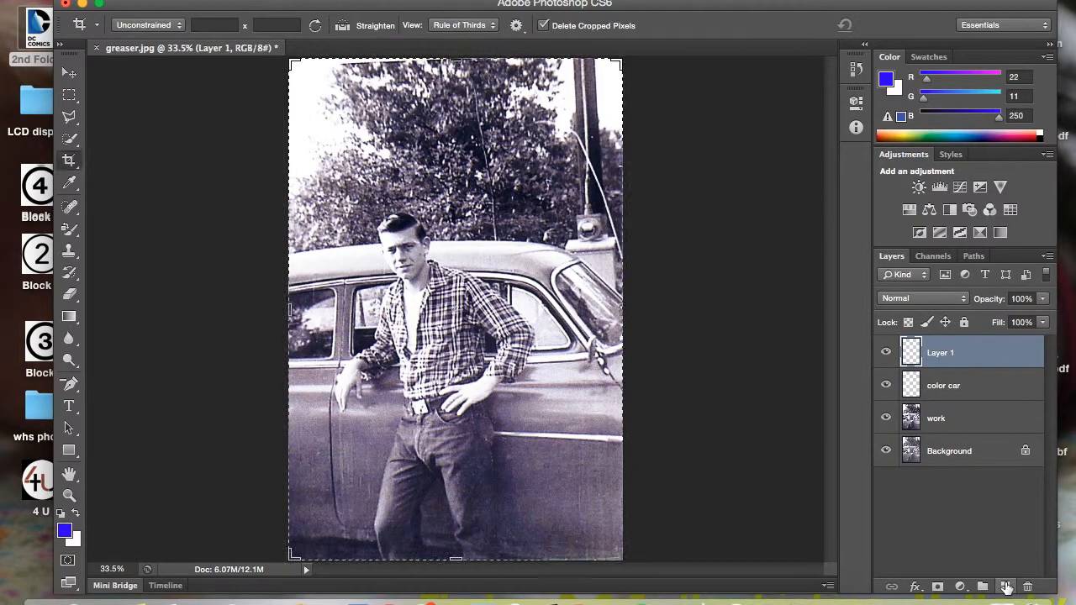
{"action": "key", "text": "a"}
{"action": "key", "text": "r"}
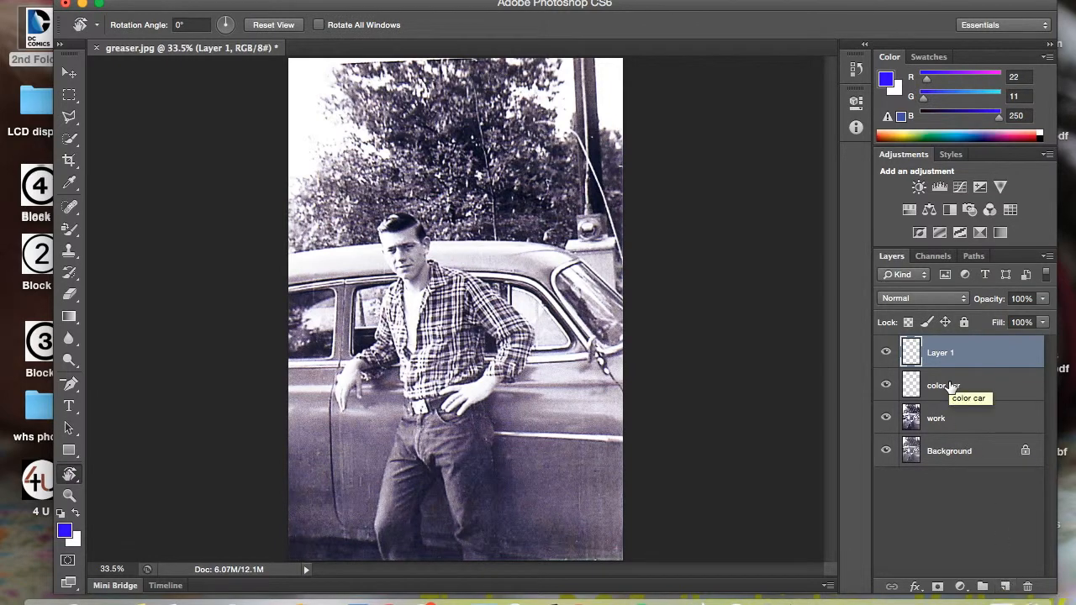
{"action": "double_click", "coordinate": [941, 353]}
{"action": "type", "text": "c"}
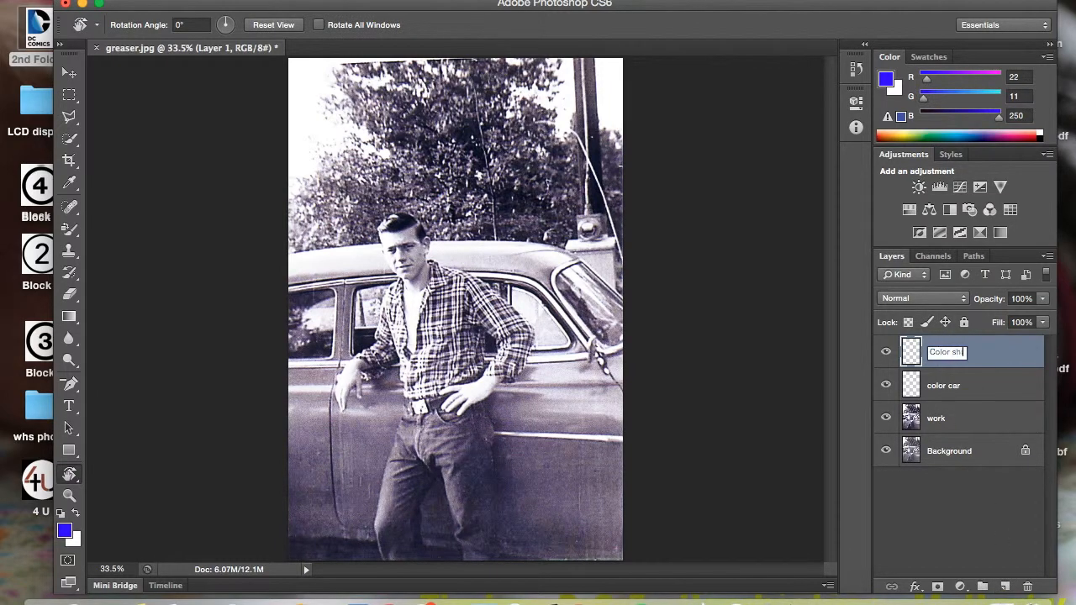
{"action": "type", "text": "olor shirt"}
{"action": "key", "text": "Return"}
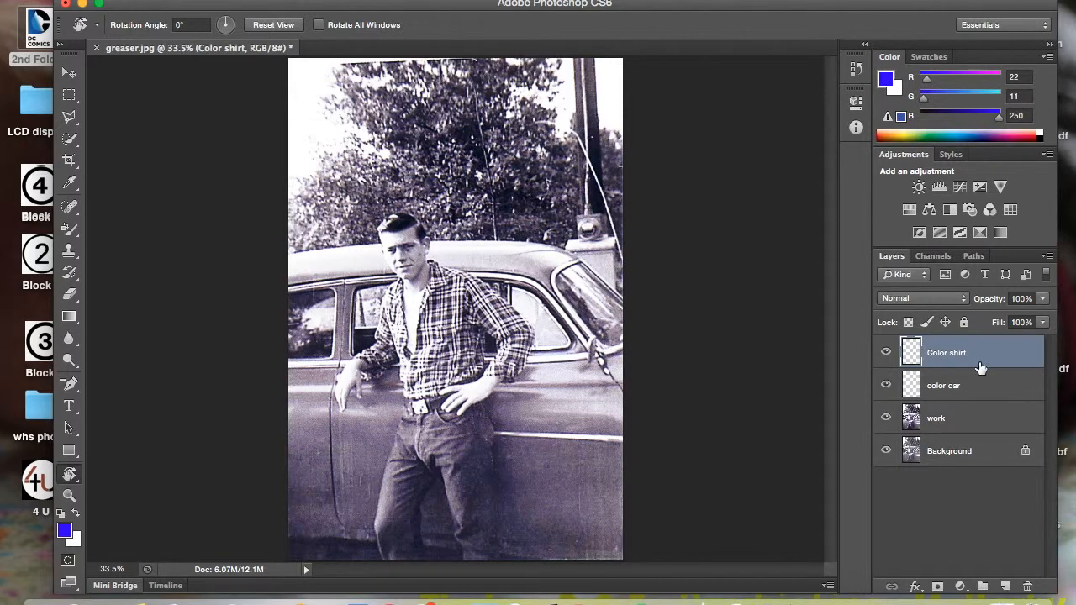
Step: Activate the color car layer and ready the Brush tool with a red foreground colour, RGB 250, 11, 11
{"action": "left_click", "coordinate": [966, 389]}
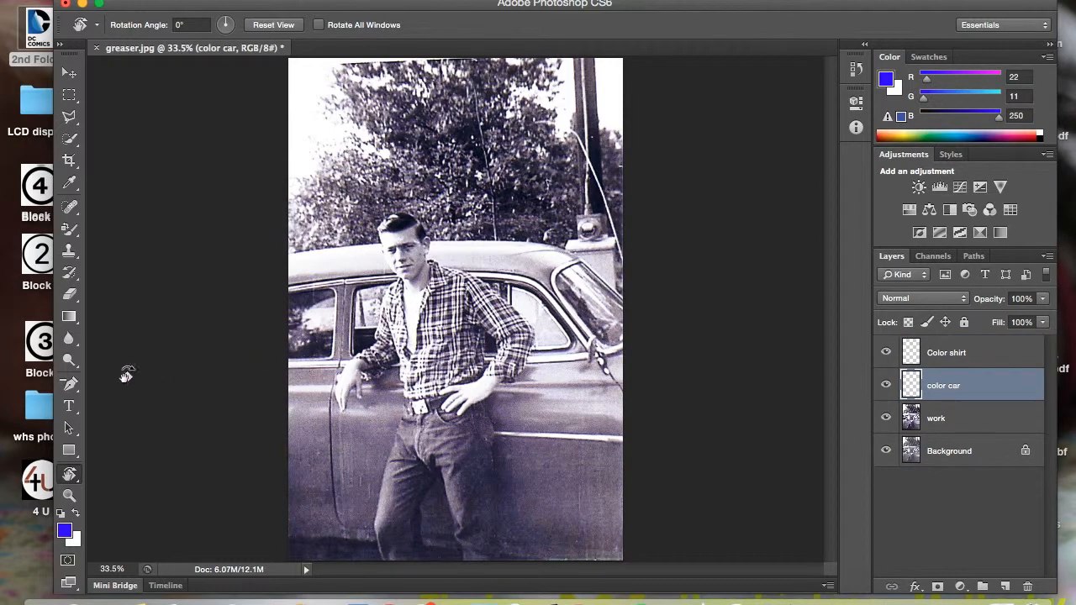
{"action": "left_click", "coordinate": [70, 230]}
{"action": "left_click_drag", "start_coordinate": [69, 230], "coordinate": [117, 233]}
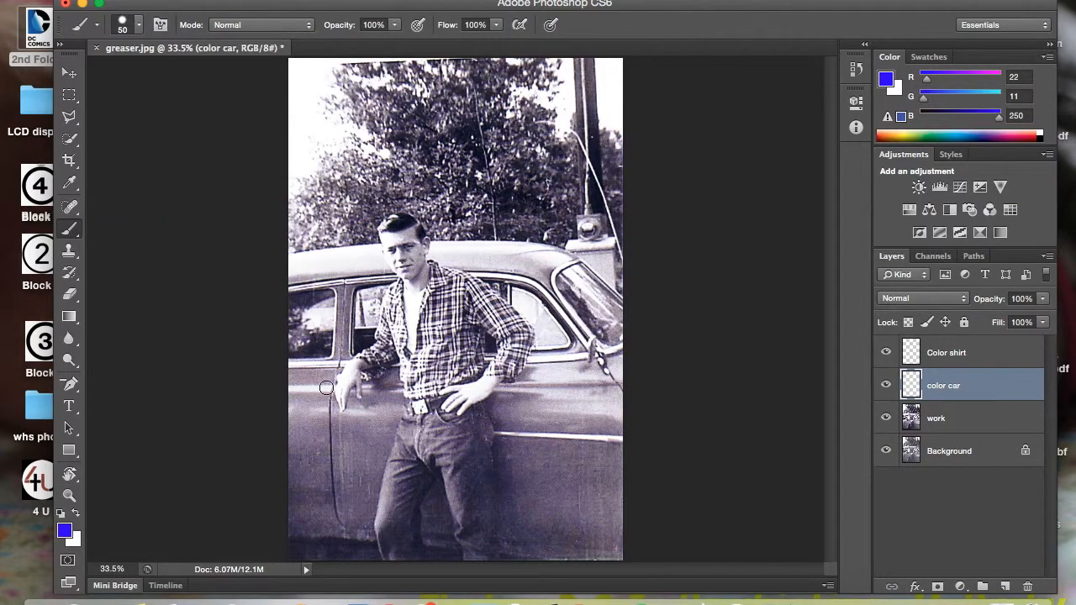
{"action": "key", "text": "z"}
{"action": "left_click_drag", "start_coordinate": [368, 425], "coordinate": [368, 429]}
{"action": "key", "text": "b"}
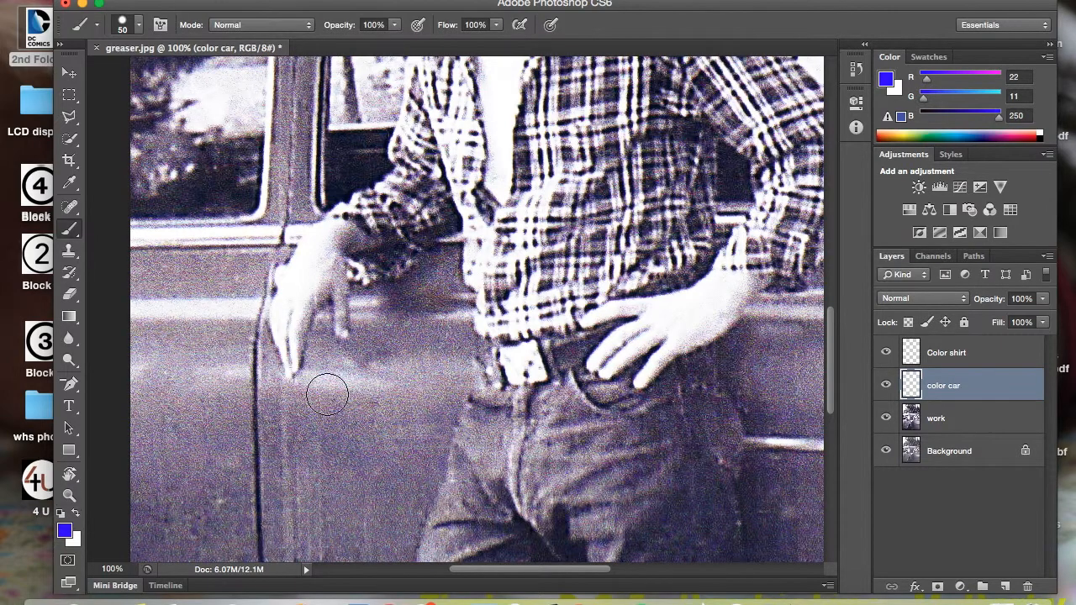
{"action": "left_click", "coordinate": [65, 530]}
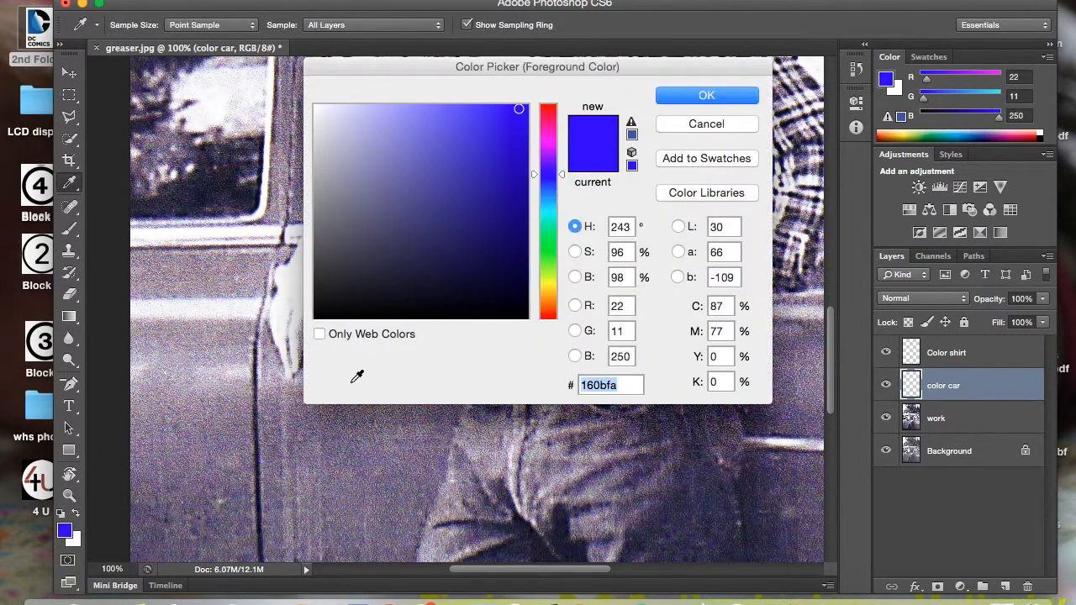
{"action": "left_click", "coordinate": [548, 109]}
{"action": "left_click", "coordinate": [699, 97]}
Step: Try brushing red over the car door with the color car layer in Normal mode, and undo the strokes
{"action": "mouse_move", "coordinate": [361, 440]}
{"action": "left_mouse_down"}
{"action": "mouse_move", "coordinate": [371, 412]}
{"action": "mouse_move", "coordinate": [380, 416]}
{"action": "mouse_move", "coordinate": [347, 391]}
{"action": "mouse_move", "coordinate": [403, 340]}
{"action": "mouse_move", "coordinate": [335, 534]}
{"action": "mouse_move", "coordinate": [309, 467]}
{"action": "mouse_move", "coordinate": [238, 441]}
{"action": "mouse_move", "coordinate": [231, 318]}
{"action": "mouse_move", "coordinate": [281, 308]}
{"action": "mouse_move", "coordinate": [117, 374]}
{"action": "mouse_move", "coordinate": [229, 429]}
{"action": "left_mouse_up"}
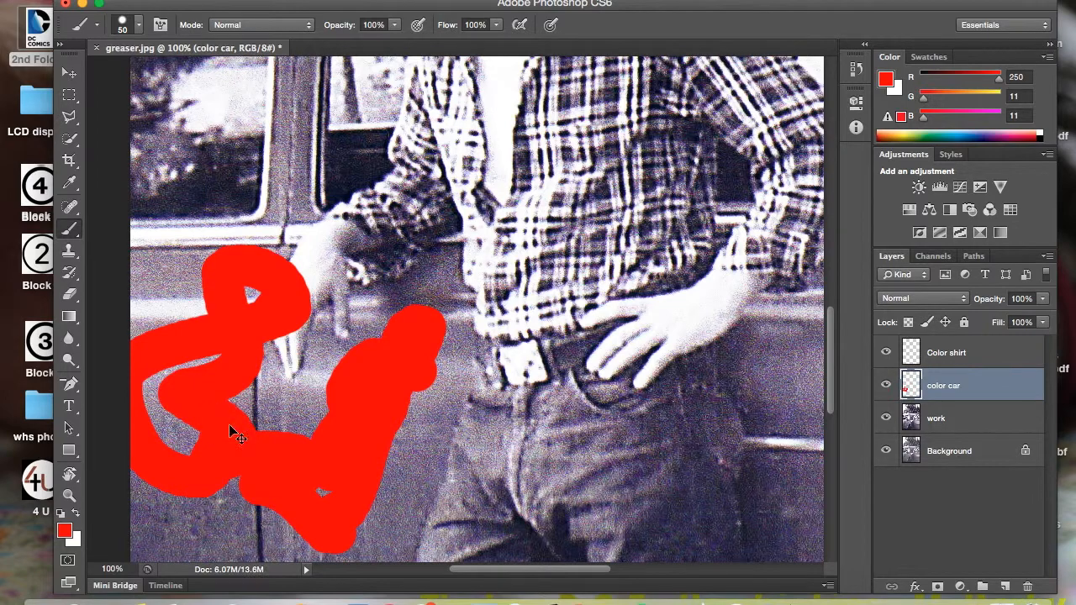
{"action": "key", "text": "ctrl+z"}
{"action": "mouse_move", "coordinate": [341, 439]}
{"action": "left_mouse_down"}
{"action": "mouse_move", "coordinate": [380, 421]}
{"action": "mouse_move", "coordinate": [389, 431]}
{"action": "mouse_move", "coordinate": [361, 448]}
{"action": "left_mouse_up"}
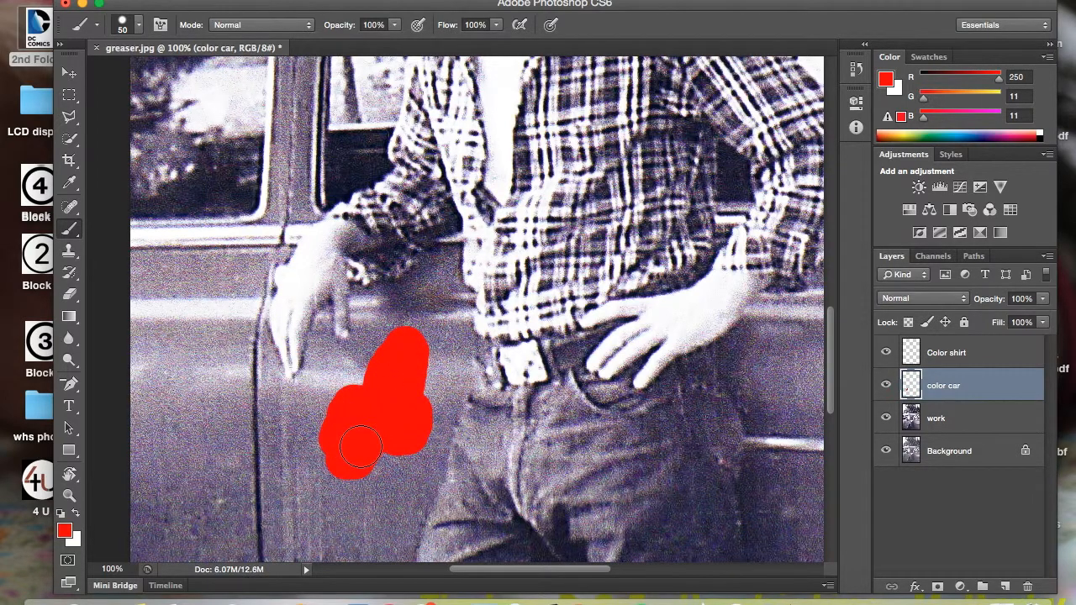
{"action": "key", "text": "ctrl+z"}
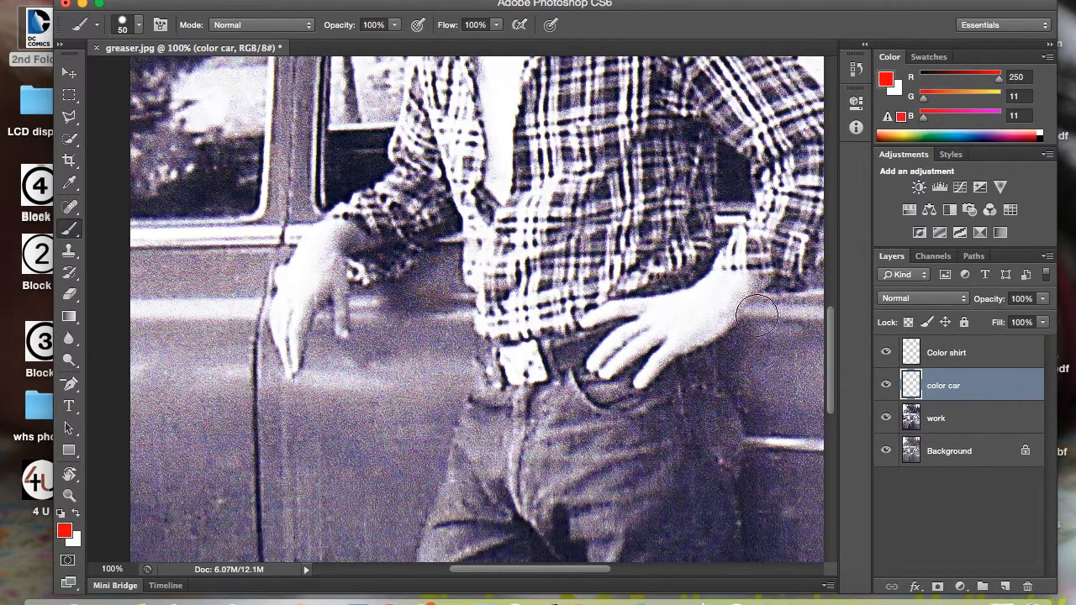
Step: Set the color car layer's blend mode to Multiply and brush red over the lower car door beside the man
{"action": "left_click", "coordinate": [965, 303]}
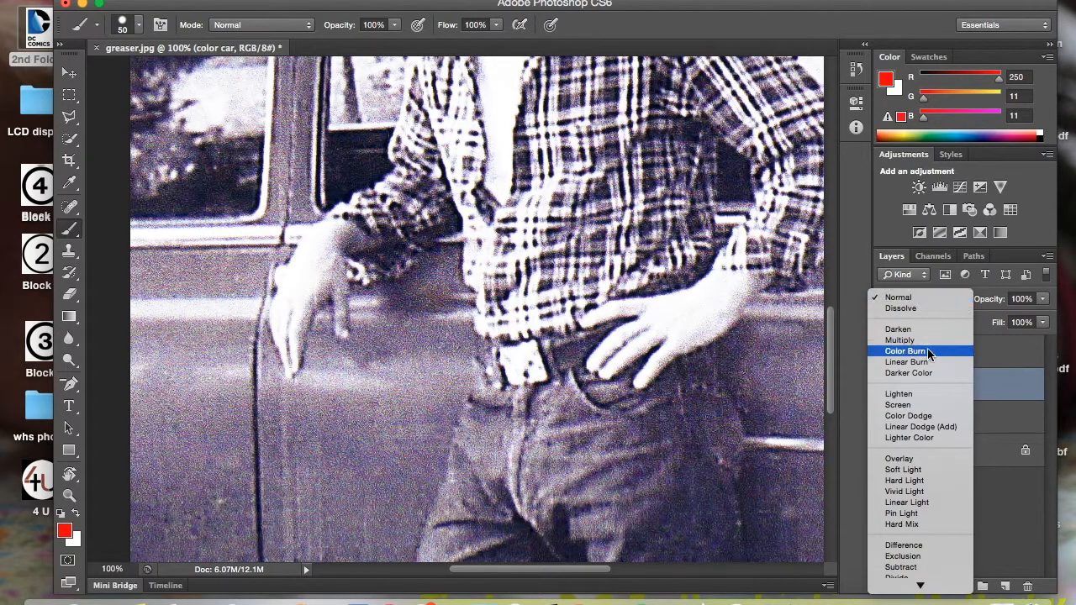
{"action": "left_click", "coordinate": [899, 339]}
{"action": "mouse_move", "coordinate": [361, 420]}
{"action": "left_mouse_down"}
{"action": "mouse_move", "coordinate": [387, 390]}
{"action": "mouse_move", "coordinate": [408, 404]}
{"action": "mouse_move", "coordinate": [362, 453]}
{"action": "mouse_move", "coordinate": [326, 382]}
{"action": "mouse_move", "coordinate": [300, 463]}
{"action": "mouse_move", "coordinate": [292, 419]}
{"action": "mouse_move", "coordinate": [351, 453]}
{"action": "mouse_move", "coordinate": [335, 471]}
{"action": "mouse_move", "coordinate": [326, 462]}
{"action": "mouse_move", "coordinate": [402, 523]}
{"action": "mouse_move", "coordinate": [425, 472]}
{"action": "mouse_move", "coordinate": [411, 495]}
{"action": "mouse_move", "coordinate": [387, 491]}
{"action": "mouse_move", "coordinate": [433, 385]}
{"action": "mouse_move", "coordinate": [298, 471]}
{"action": "mouse_move", "coordinate": [237, 468]}
{"action": "mouse_move", "coordinate": [217, 408]}
{"action": "mouse_move", "coordinate": [197, 430]}
{"action": "mouse_move", "coordinate": [193, 357]}
{"action": "mouse_move", "coordinate": [227, 316]}
{"action": "mouse_move", "coordinate": [221, 291]}
{"action": "mouse_move", "coordinate": [192, 325]}
{"action": "mouse_move", "coordinate": [158, 306]}
{"action": "mouse_move", "coordinate": [149, 353]}
{"action": "mouse_move", "coordinate": [142, 331]}
{"action": "mouse_move", "coordinate": [165, 457]}
{"action": "mouse_move", "coordinate": [168, 415]}
{"action": "mouse_move", "coordinate": [143, 462]}
{"action": "left_mouse_up"}
{"action": "mouse_move", "coordinate": [130, 511]}
{"action": "left_mouse_down"}
{"action": "mouse_move", "coordinate": [173, 465]}
{"action": "mouse_move", "coordinate": [202, 470]}
{"action": "mouse_move", "coordinate": [226, 523]}
{"action": "mouse_move", "coordinate": [251, 526]}
{"action": "mouse_move", "coordinate": [270, 489]}
{"action": "mouse_move", "coordinate": [239, 408]}
{"action": "mouse_move", "coordinate": [229, 342]}
{"action": "mouse_move", "coordinate": [277, 445]}
{"action": "mouse_move", "coordinate": [331, 340]}
{"action": "mouse_move", "coordinate": [334, 370]}
{"action": "mouse_move", "coordinate": [311, 371]}
{"action": "mouse_move", "coordinate": [308, 455]}
{"action": "mouse_move", "coordinate": [262, 334]}
{"action": "mouse_move", "coordinate": [216, 283]}
{"action": "mouse_move", "coordinate": [202, 344]}
{"action": "mouse_move", "coordinate": [187, 302]}
{"action": "mouse_move", "coordinate": [196, 426]}
{"action": "mouse_move", "coordinate": [249, 402]}
{"action": "mouse_move", "coordinate": [279, 451]}
{"action": "mouse_move", "coordinate": [253, 491]}
{"action": "mouse_move", "coordinate": [198, 490]}
{"action": "mouse_move", "coordinate": [210, 506]}
{"action": "mouse_move", "coordinate": [279, 508]}
{"action": "mouse_move", "coordinate": [234, 521]}
{"action": "mouse_move", "coordinate": [320, 350]}
{"action": "mouse_move", "coordinate": [340, 394]}
{"action": "mouse_move", "coordinate": [318, 491]}
{"action": "mouse_move", "coordinate": [340, 336]}
{"action": "mouse_move", "coordinate": [390, 311]}
{"action": "mouse_move", "coordinate": [370, 390]}
{"action": "mouse_move", "coordinate": [352, 282]}
{"action": "mouse_move", "coordinate": [401, 352]}
{"action": "mouse_move", "coordinate": [416, 303]}
{"action": "mouse_move", "coordinate": [413, 392]}
{"action": "left_mouse_up"}
Step: Activate the Color shirt layer and set the foreground colour to blue, RGB 11, 28, 250
{"action": "scroll", "coordinate": [282, 422], "scroll_direction": "down", "scroll_amount": 5}
{"action": "scroll", "coordinate": [413, 392], "scroll_direction": "up", "scroll_amount": 10}
{"action": "scroll", "coordinate": [413, 392], "scroll_direction": "right", "scroll_amount": 5}
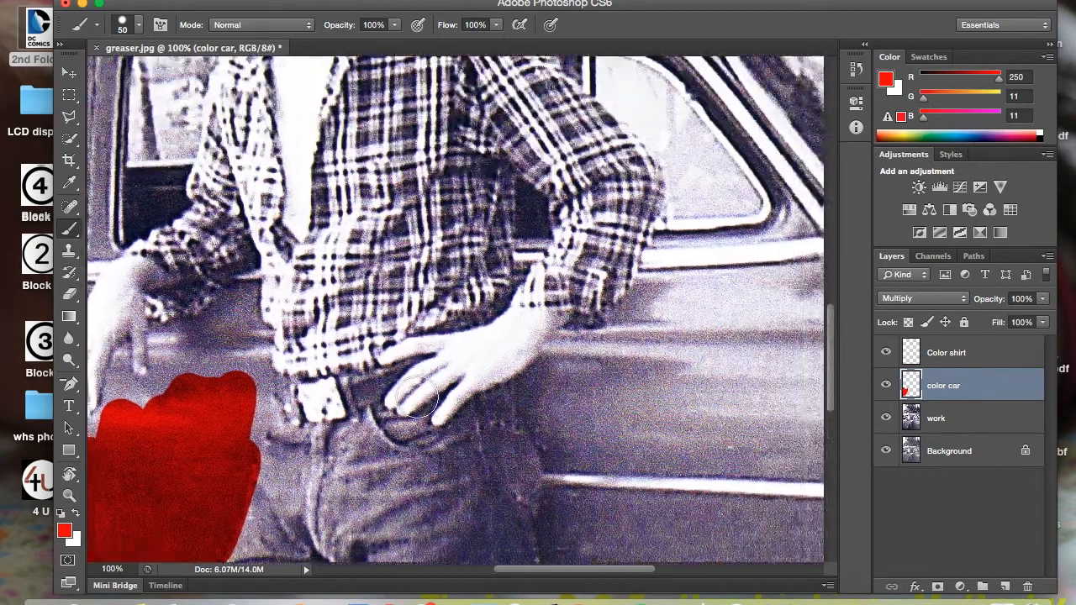
{"action": "left_click", "coordinate": [987, 360]}
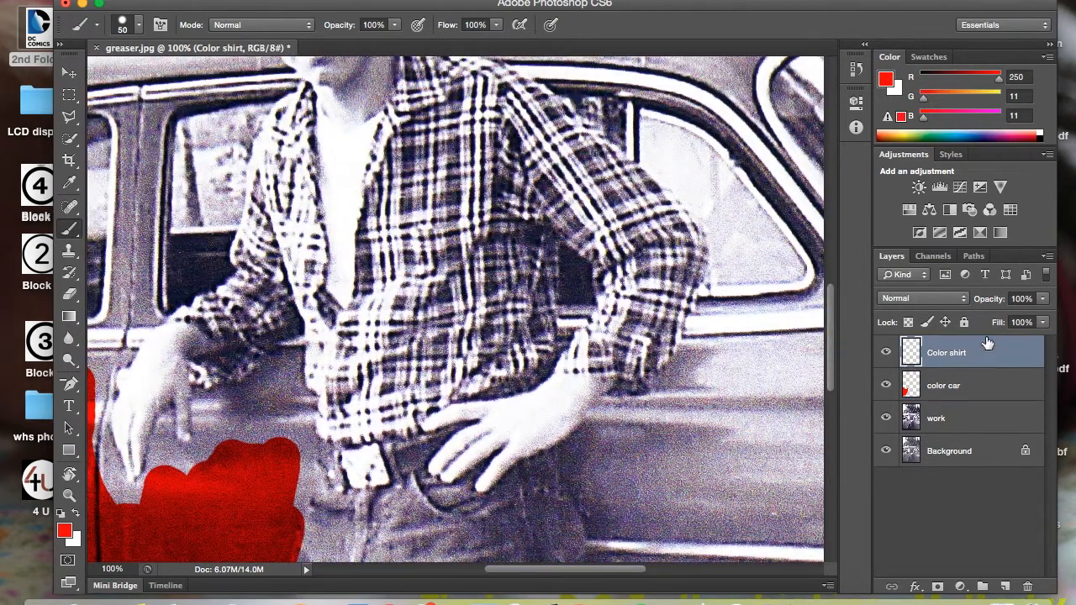
{"action": "left_click", "coordinate": [64, 529]}
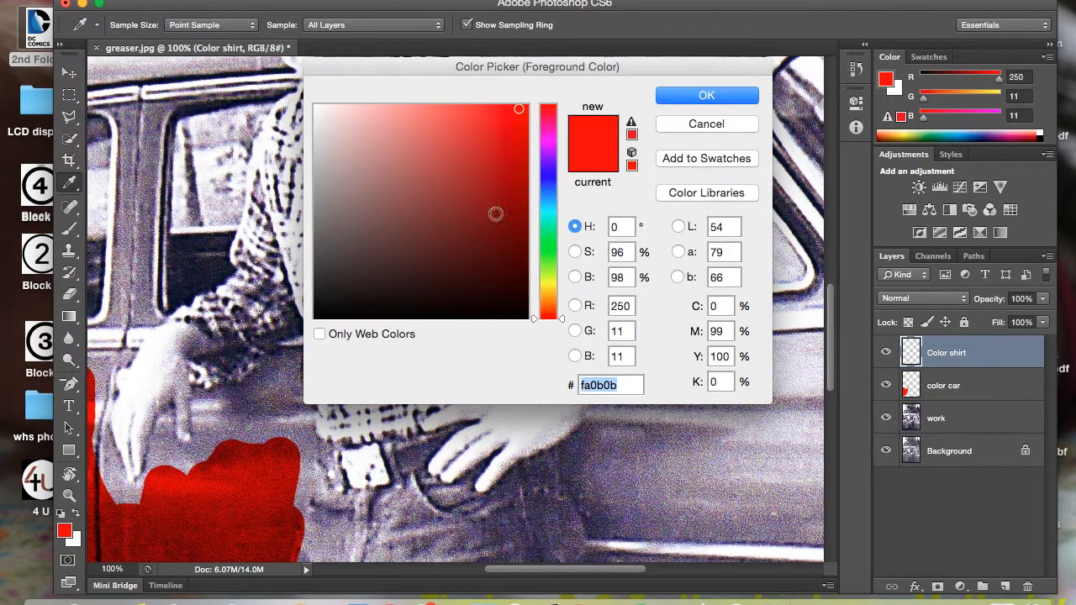
{"action": "left_click_drag", "start_coordinate": [548, 182], "coordinate": [549, 178]}
{"action": "left_click", "coordinate": [666, 94]}
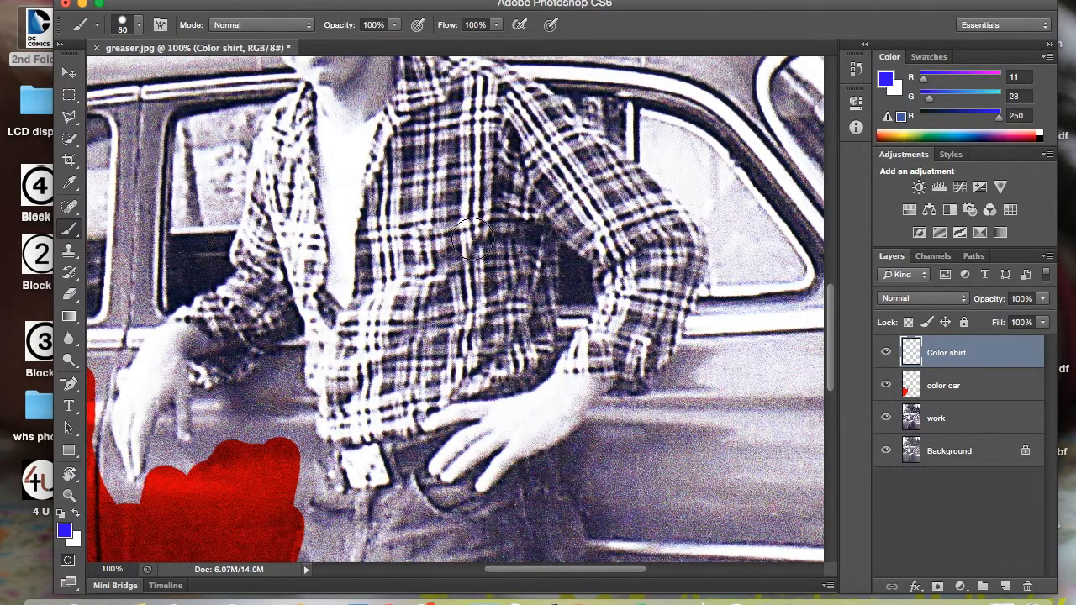
Step: Set the Color shirt layer's blend mode to Multiply and brush blue over the front of the plaid shirt
{"action": "left_click", "coordinate": [882, 300]}
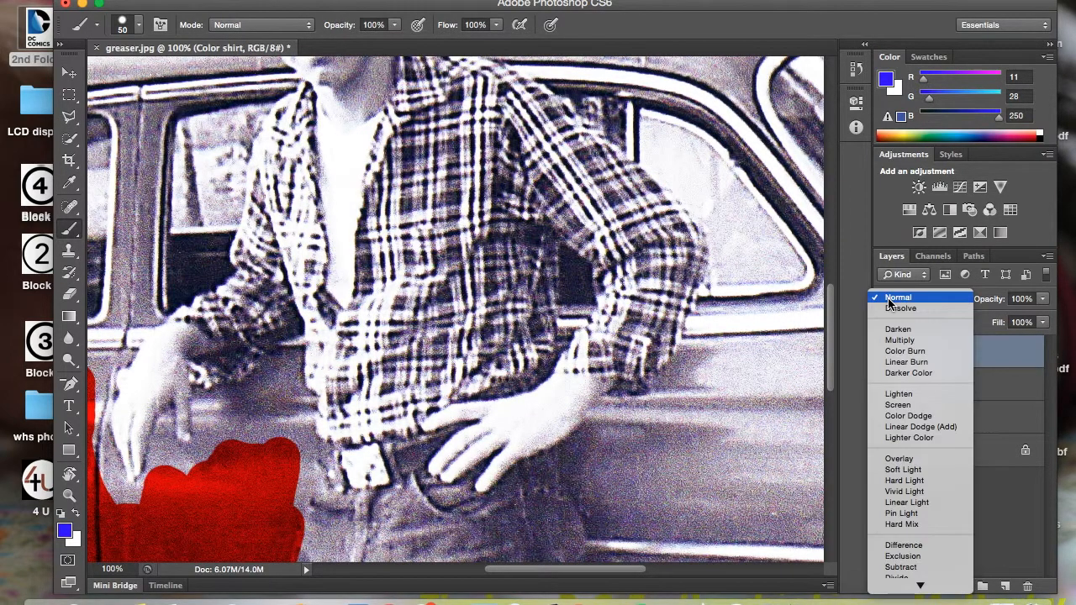
{"action": "left_click", "coordinate": [899, 340]}
{"action": "mouse_move", "coordinate": [471, 215]}
{"action": "left_mouse_down"}
{"action": "mouse_move", "coordinate": [451, 300]}
{"action": "mouse_move", "coordinate": [419, 237]}
{"action": "mouse_move", "coordinate": [446, 208]}
{"action": "mouse_move", "coordinate": [456, 229]}
{"action": "mouse_move", "coordinate": [511, 193]}
{"action": "mouse_move", "coordinate": [473, 261]}
{"action": "mouse_move", "coordinate": [412, 227]}
{"action": "mouse_move", "coordinate": [384, 255]}
{"action": "mouse_move", "coordinate": [374, 334]}
{"action": "mouse_move", "coordinate": [406, 320]}
{"action": "mouse_move", "coordinate": [404, 336]}
{"action": "mouse_move", "coordinate": [441, 371]}
{"action": "mouse_move", "coordinate": [494, 356]}
{"action": "mouse_move", "coordinate": [509, 327]}
{"action": "mouse_move", "coordinate": [491, 210]}
{"action": "mouse_move", "coordinate": [454, 167]}
{"action": "mouse_move", "coordinate": [385, 239]}
{"action": "mouse_move", "coordinate": [435, 147]}
{"action": "mouse_move", "coordinate": [471, 187]}
{"action": "left_mouse_up"}
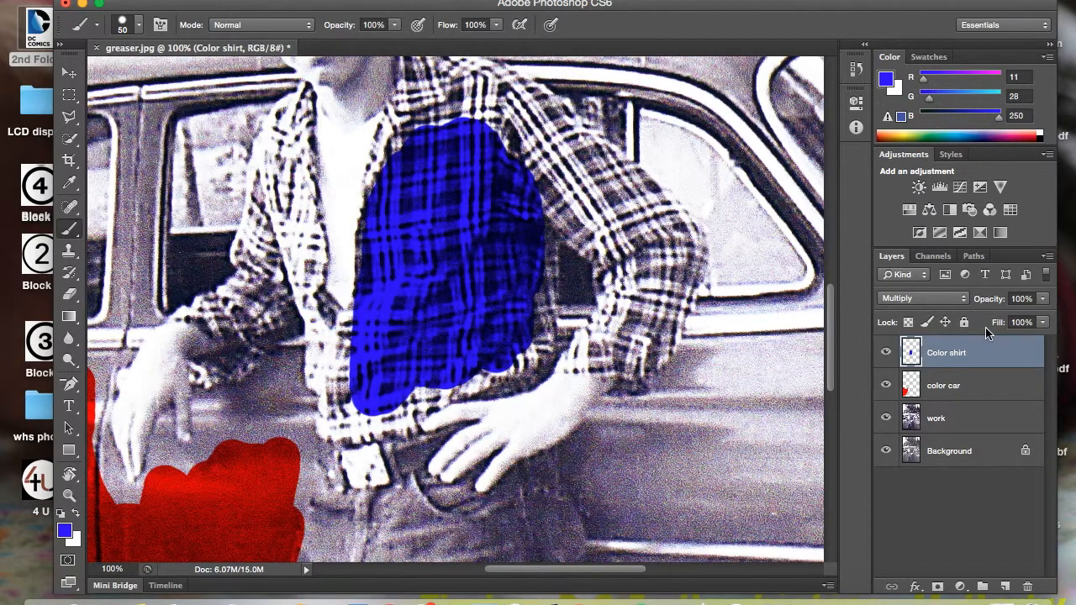
Step: Lower the Color shirt layer's opacity to 78%
{"action": "left_click", "coordinate": [1042, 301]}
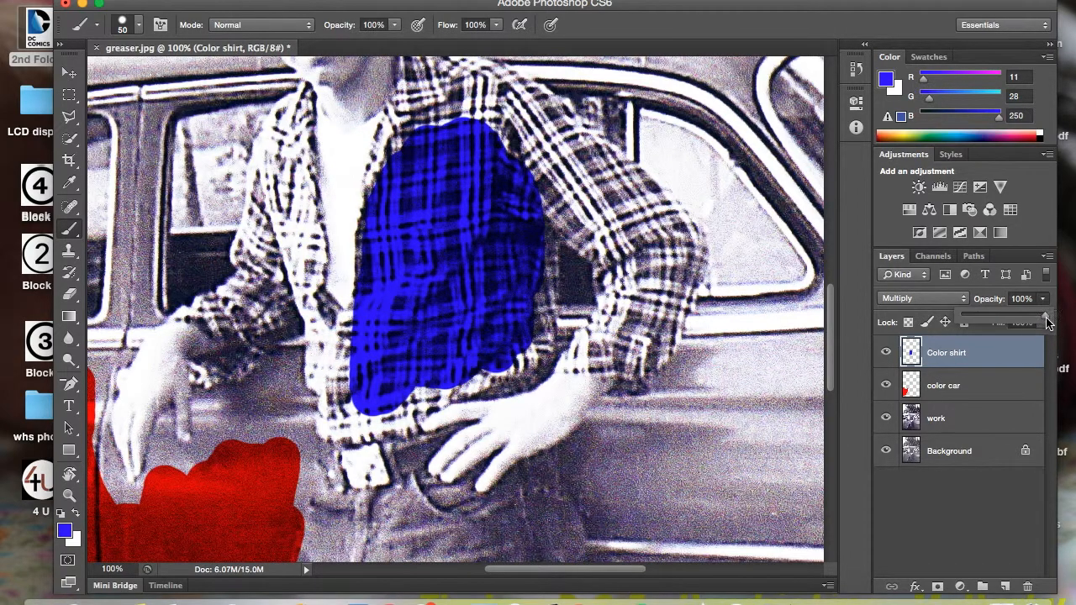
{"action": "mouse_move", "coordinate": [1026, 326]}
{"action": "left_mouse_down"}
{"action": "mouse_move", "coordinate": [1015, 320]}
{"action": "mouse_move", "coordinate": [1028, 321]}
{"action": "left_mouse_up"}
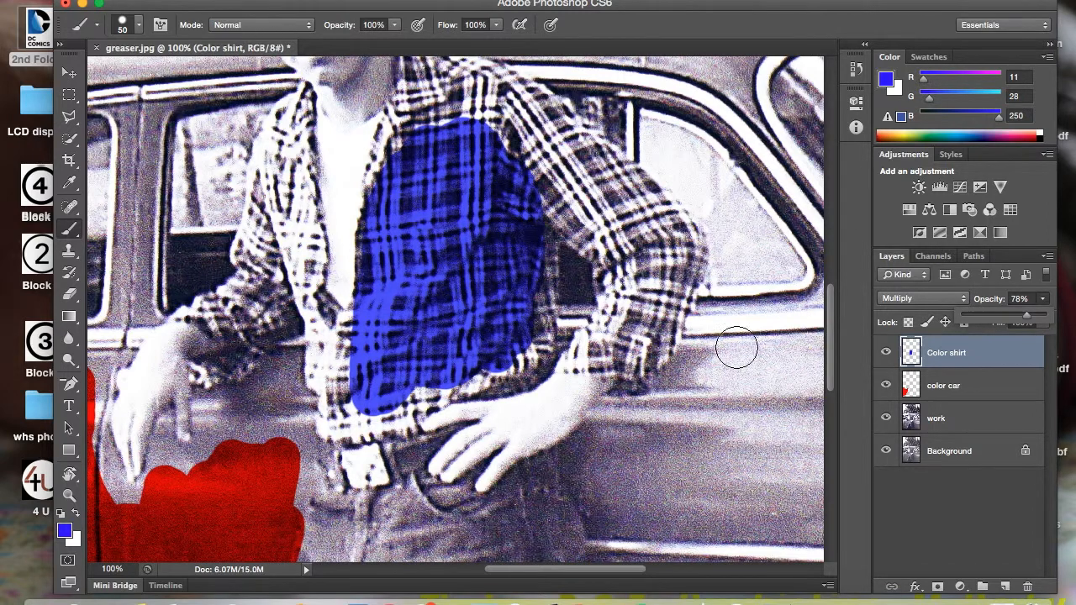
Step: Try a Hue/Saturation adjustment on the color car layer with hue +151, saturation -56 and lightness -8, and cancel it
{"action": "left_click", "coordinate": [931, 391]}
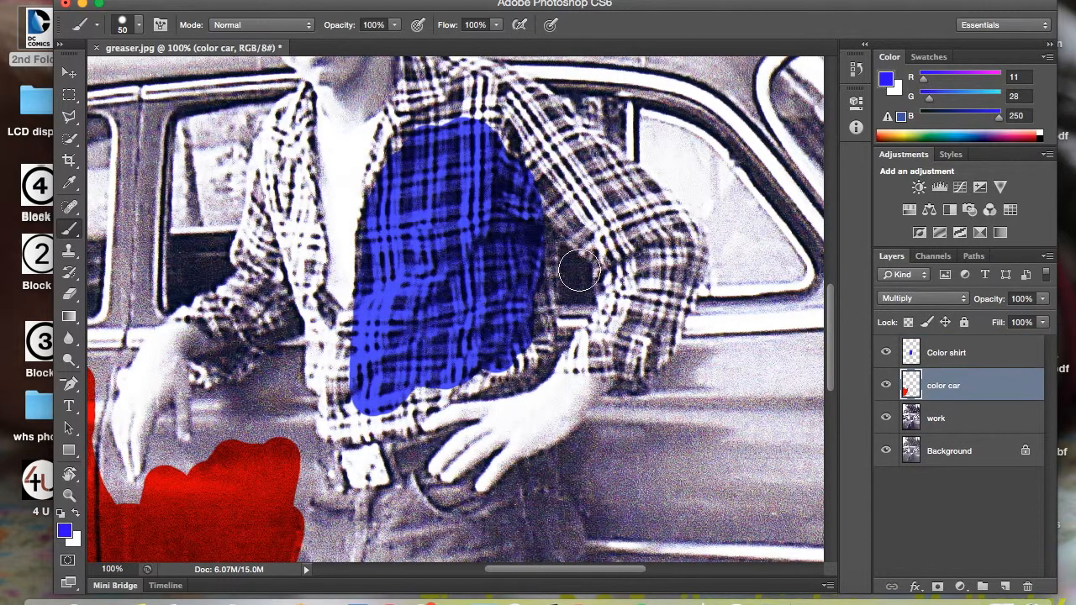
{"action": "left_click", "coordinate": [250, 0]}
{"action": "mouse_move", "coordinate": [210, 0]}
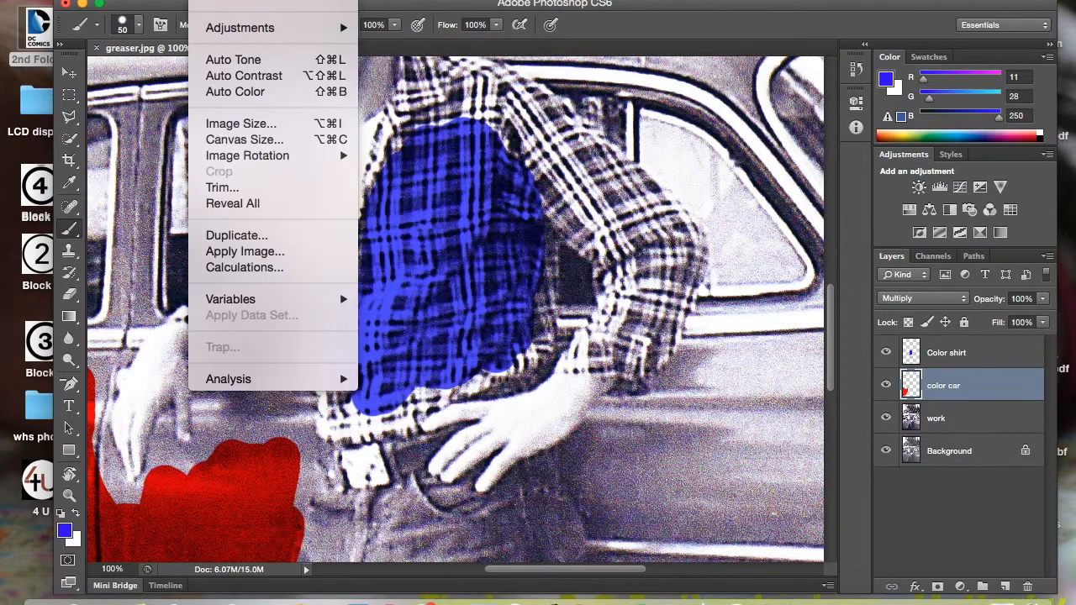
{"action": "mouse_move", "coordinate": [261, 30]}
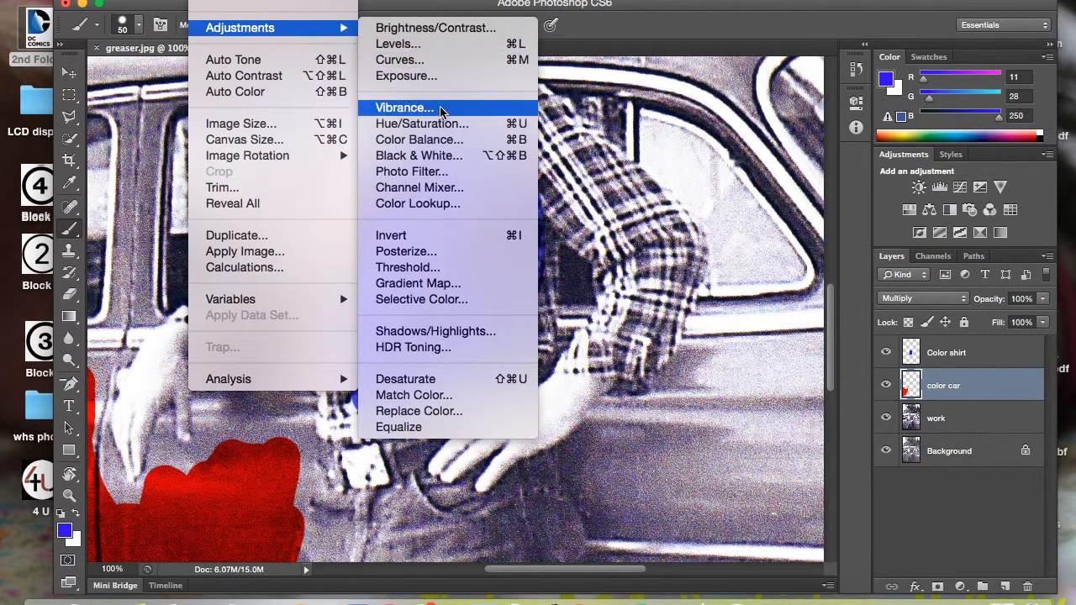
{"action": "left_click", "coordinate": [404, 128]}
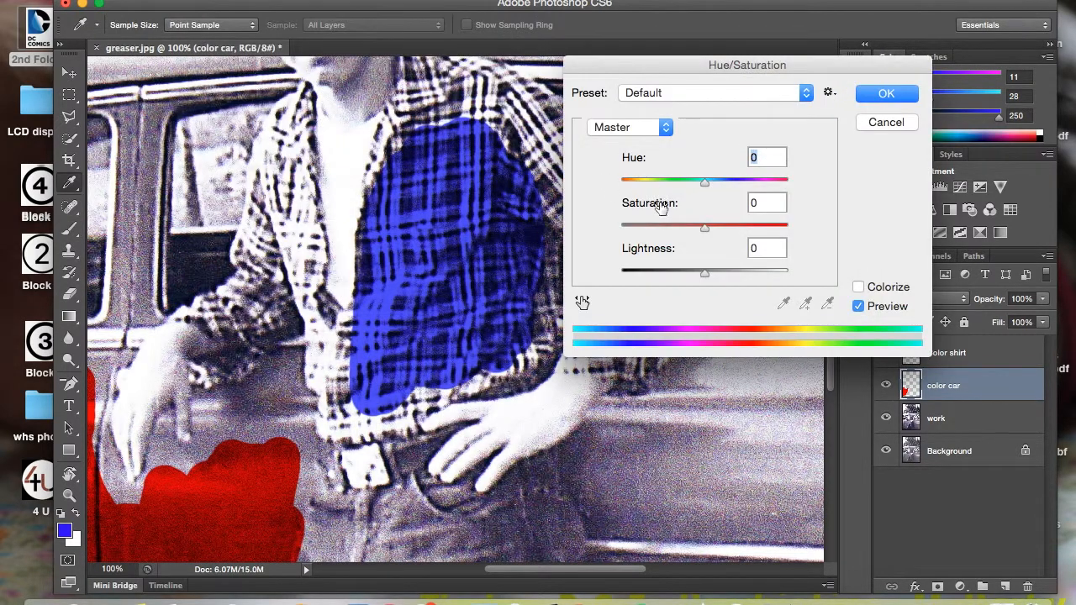
{"action": "left_click_drag", "start_coordinate": [703, 181], "coordinate": [620, 198]}
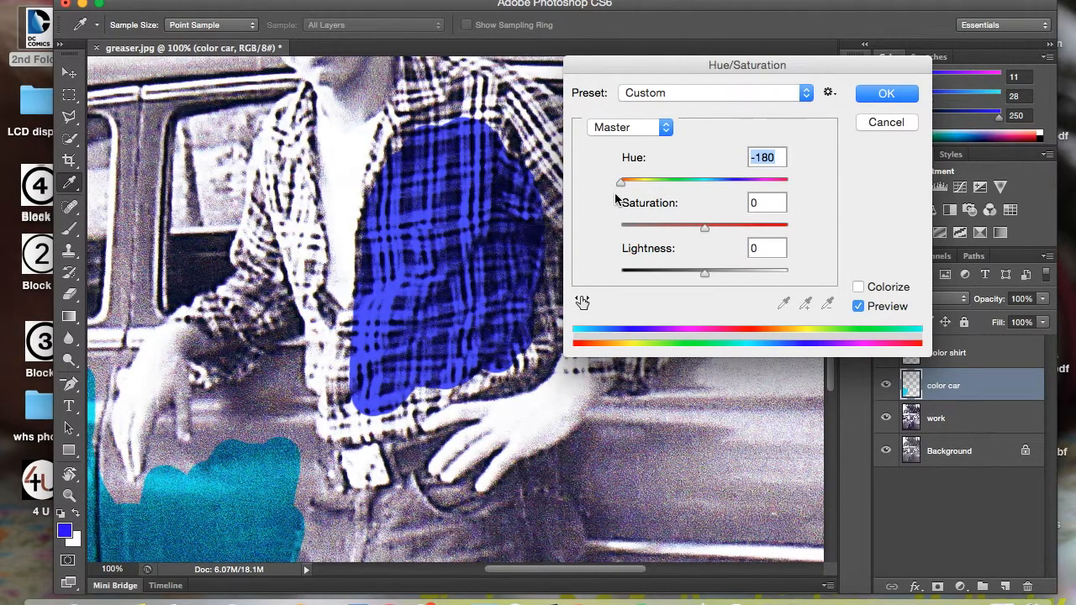
{"action": "left_click_drag", "start_coordinate": [620, 187], "coordinate": [779, 190]}
{"action": "left_click_drag", "start_coordinate": [705, 227], "coordinate": [666, 234]}
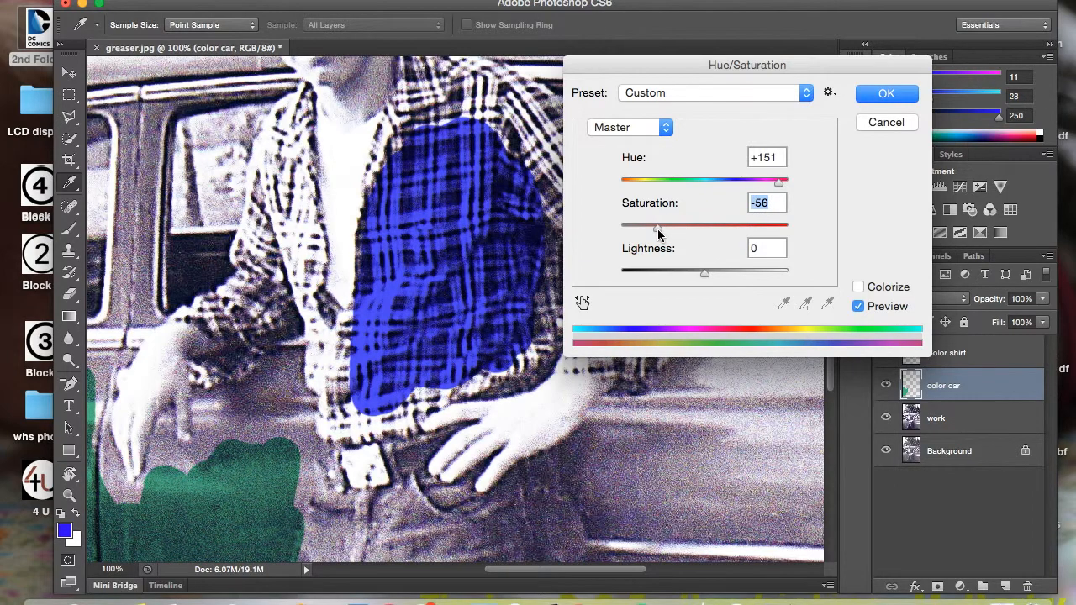
{"action": "mouse_move", "coordinate": [705, 274]}
{"action": "left_mouse_down"}
{"action": "mouse_move", "coordinate": [736, 276]}
{"action": "mouse_move", "coordinate": [654, 285]}
{"action": "mouse_move", "coordinate": [698, 277]}
{"action": "left_mouse_up"}
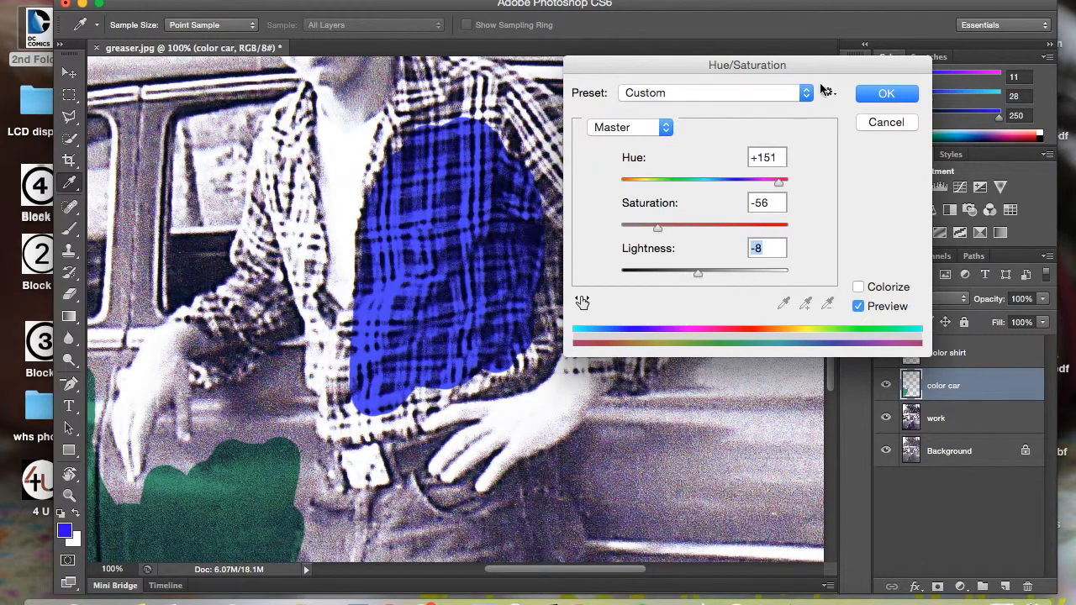
{"action": "left_click", "coordinate": [889, 124]}
{"action": "key", "text": "b"}
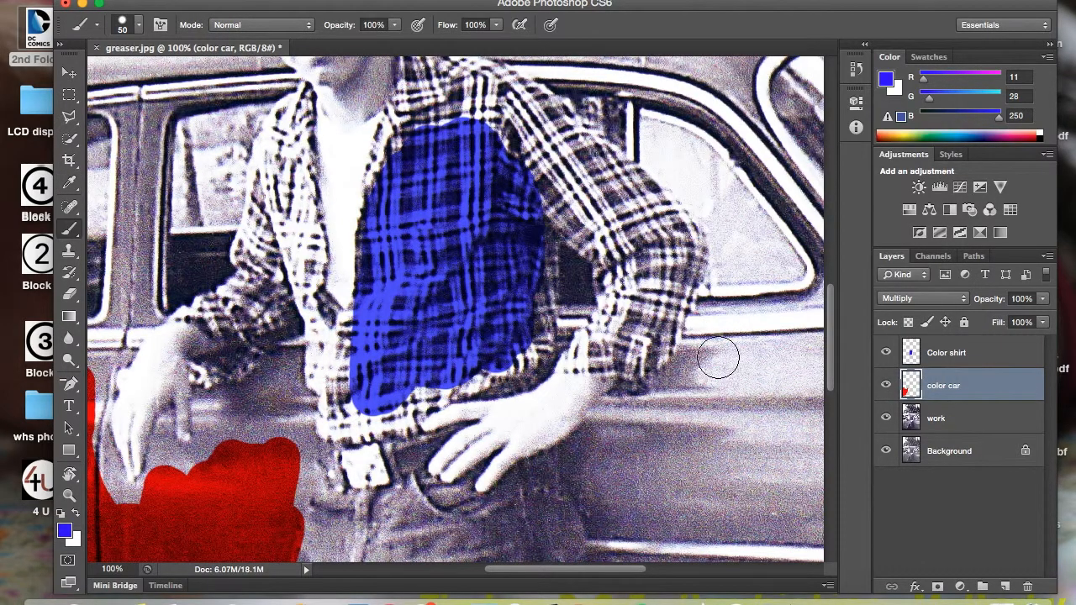
Step: Add a new layer named "color opt 2" above the color car layer and hide the color car layer
{"action": "scroll", "coordinate": [715, 356], "scroll_direction": "down", "scroll_amount": 5}
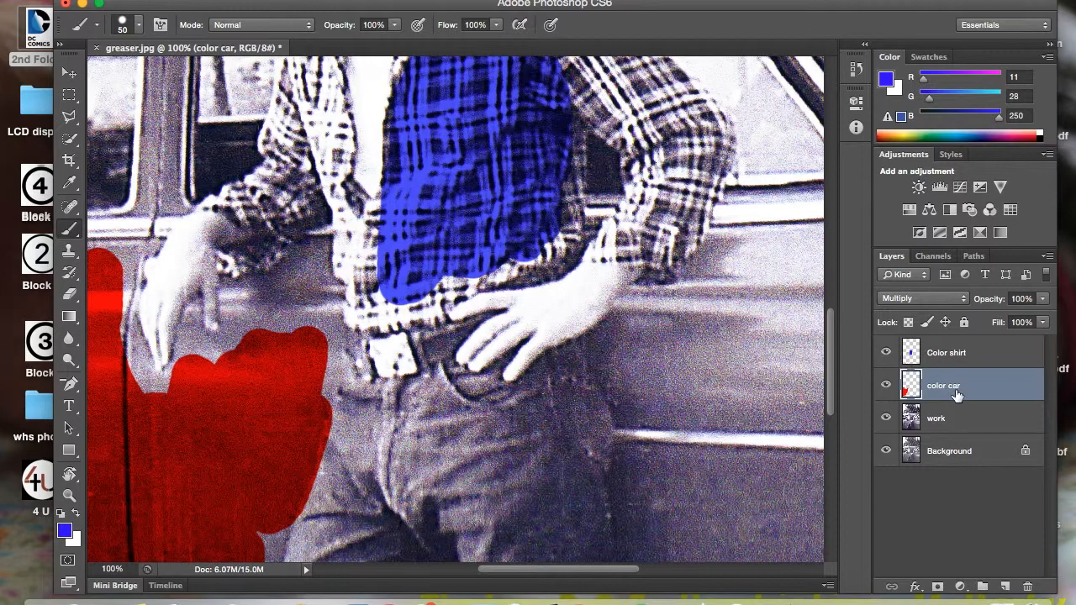
{"action": "left_click", "coordinate": [1006, 585]}
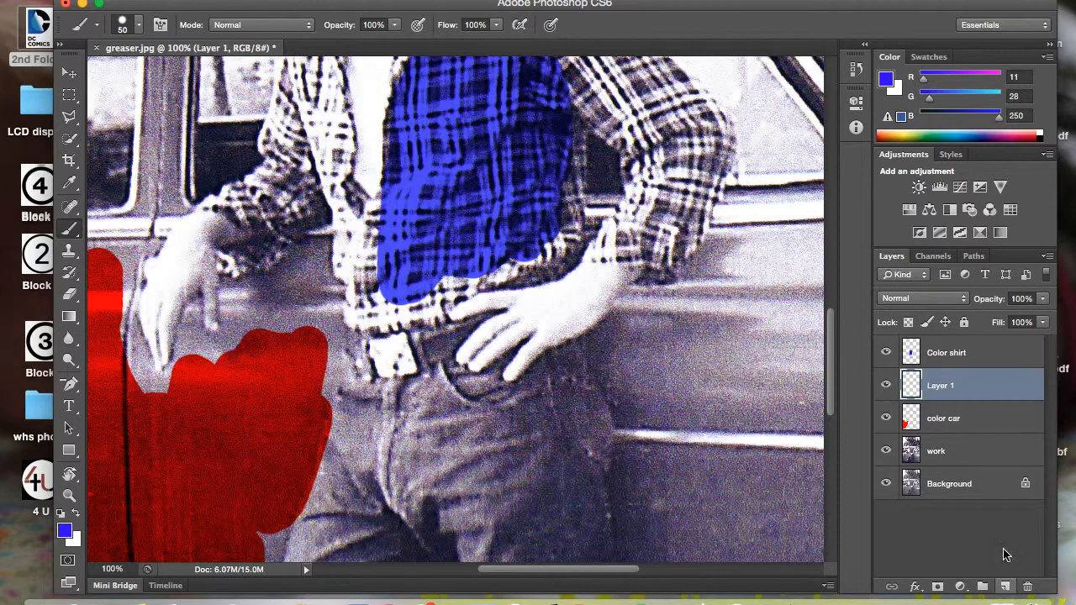
{"action": "double_click", "coordinate": [939, 386]}
{"action": "type", "text": "co"}
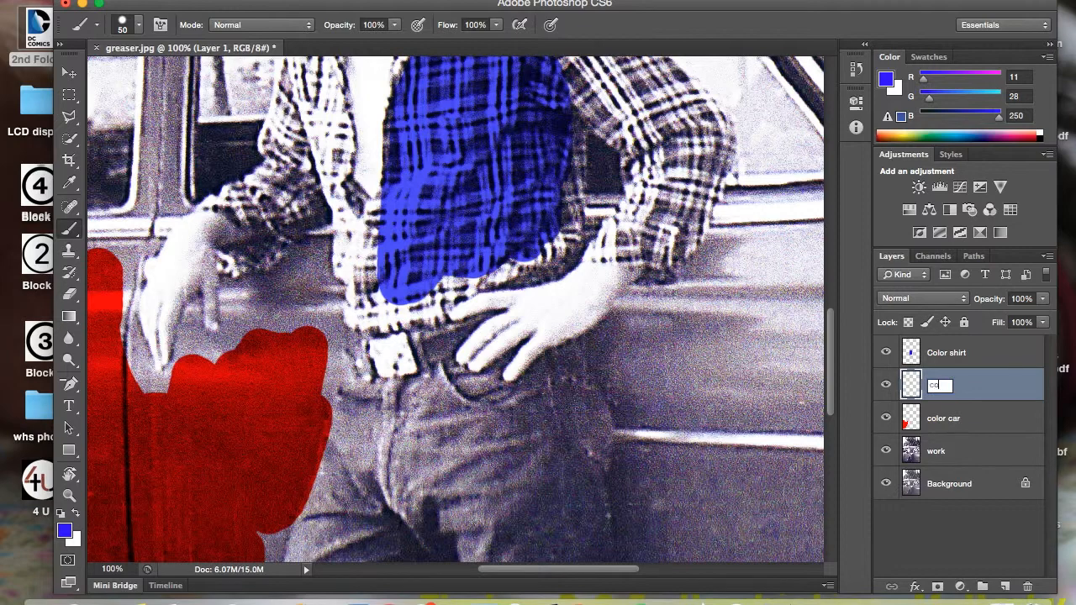
{"action": "type", "text": "lor opt 21"}
{"action": "key", "text": "BackSpace"}
{"action": "key", "text": "Return"}
{"action": "left_click", "coordinate": [886, 418]}
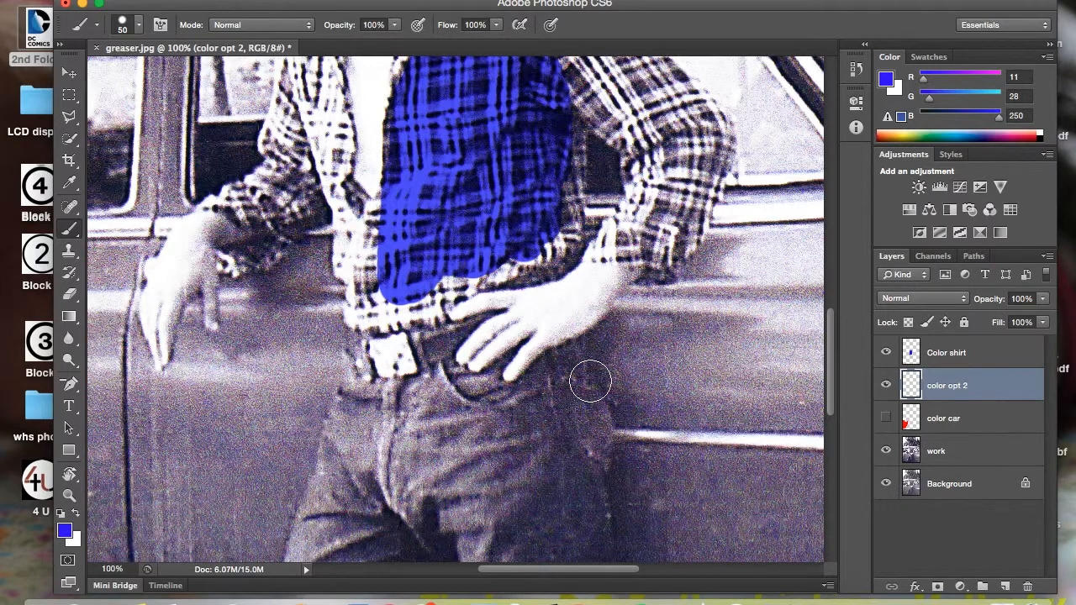
Step: Set the foreground colour to yellow-green, RGB 197, 250, 11
{"action": "left_click", "coordinate": [65, 529]}
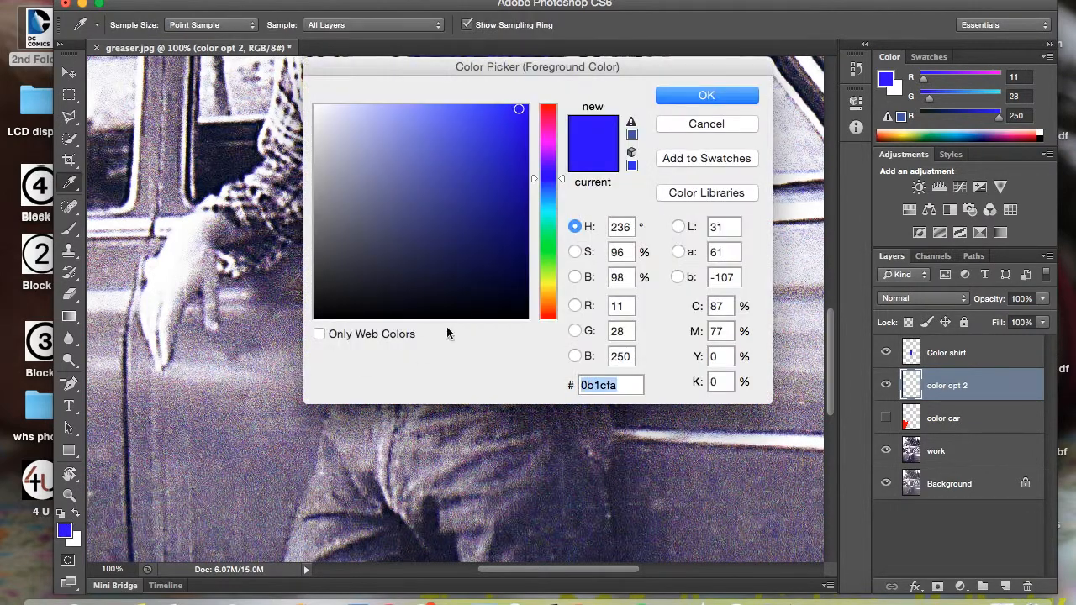
{"action": "left_click", "coordinate": [547, 262]}
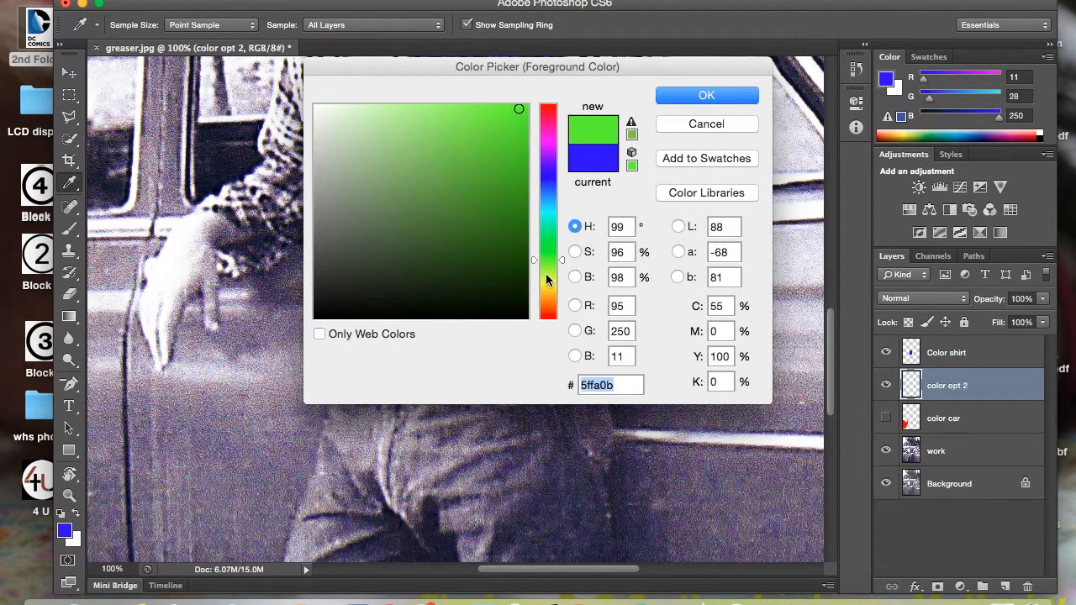
{"action": "left_click", "coordinate": [546, 276]}
{"action": "left_click", "coordinate": [684, 98]}
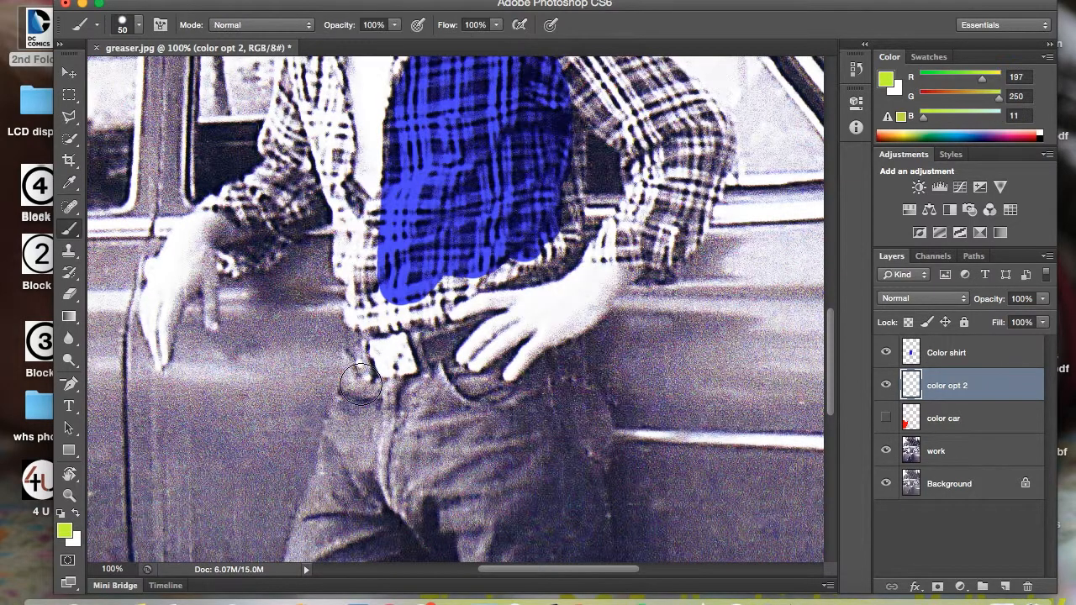
Step: Brush yellow-green over the lower car door beside the man and set the color opt 2 layer's blend mode to Multiply
{"action": "mouse_move", "coordinate": [277, 433]}
{"action": "left_mouse_down"}
{"action": "mouse_move", "coordinate": [222, 423]}
{"action": "mouse_move", "coordinate": [248, 402]}
{"action": "left_mouse_up"}
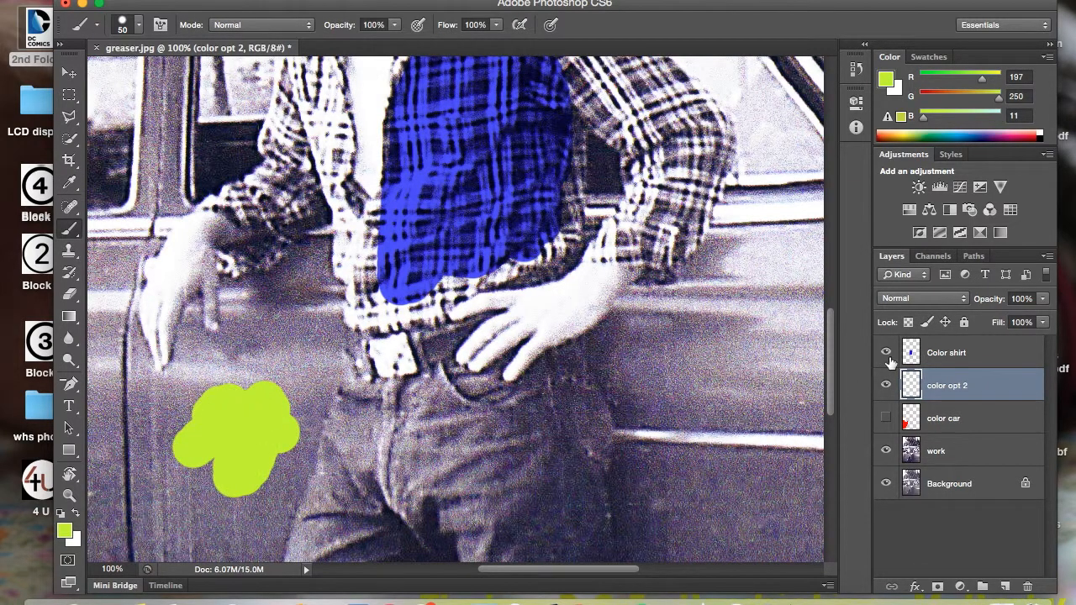
{"action": "left_click", "coordinate": [965, 300]}
{"action": "left_click", "coordinate": [934, 340]}
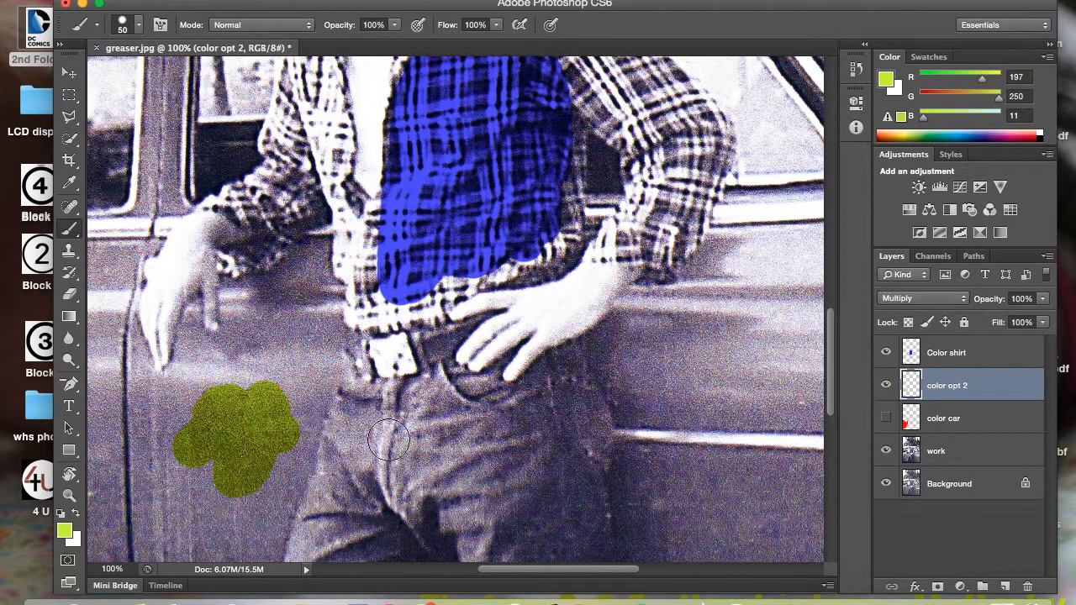
{"action": "mouse_move", "coordinate": [210, 438]}
{"action": "left_mouse_down"}
{"action": "mouse_move", "coordinate": [169, 457]}
{"action": "mouse_move", "coordinate": [174, 504]}
{"action": "mouse_move", "coordinate": [115, 462]}
{"action": "mouse_move", "coordinate": [186, 468]}
{"action": "mouse_move", "coordinate": [243, 527]}
{"action": "mouse_move", "coordinate": [266, 427]}
{"action": "mouse_move", "coordinate": [206, 518]}
{"action": "mouse_move", "coordinate": [244, 313]}
{"action": "mouse_move", "coordinate": [282, 356]}
{"action": "mouse_move", "coordinate": [264, 362]}
{"action": "mouse_move", "coordinate": [301, 300]}
{"action": "mouse_move", "coordinate": [278, 435]}
{"action": "mouse_move", "coordinate": [238, 362]}
{"action": "mouse_move", "coordinate": [216, 451]}
{"action": "mouse_move", "coordinate": [132, 439]}
{"action": "mouse_move", "coordinate": [111, 470]}
{"action": "mouse_move", "coordinate": [123, 509]}
{"action": "mouse_move", "coordinate": [211, 503]}
{"action": "mouse_move", "coordinate": [194, 532]}
{"action": "left_mouse_up"}
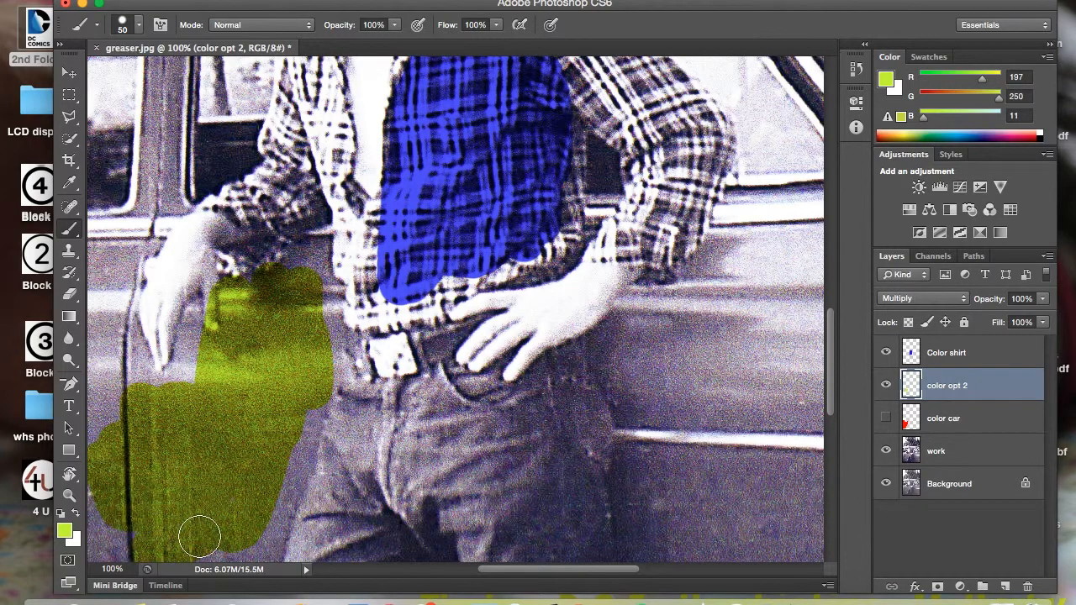
Step: Compare the two car colours by toggling their layers' visibility, leaving color car shown and color opt 2 hidden
{"action": "left_click", "coordinate": [886, 419]}
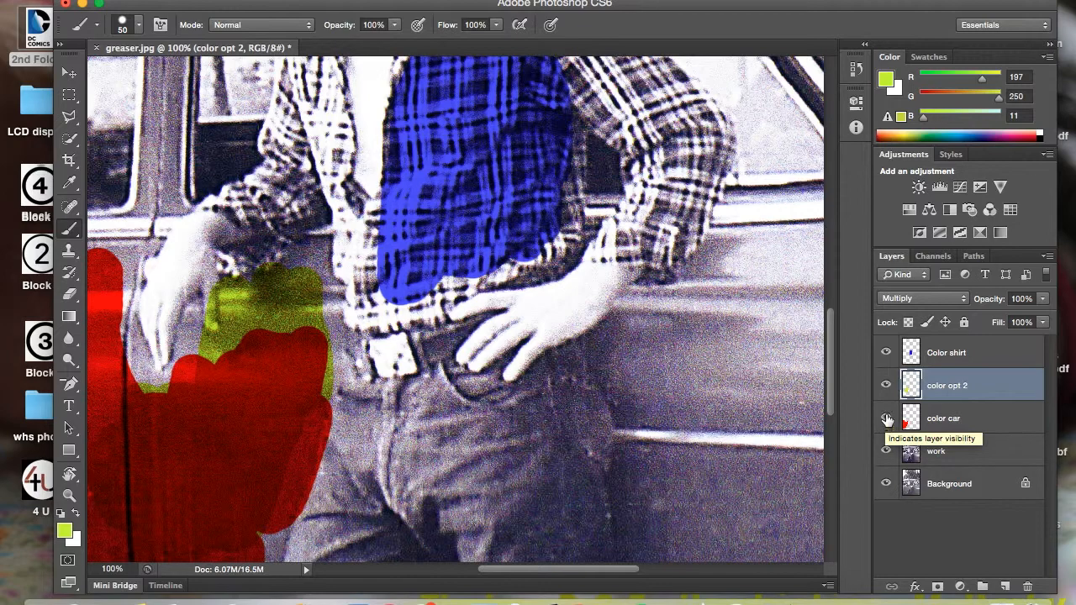
{"action": "left_click", "coordinate": [887, 419]}
{"action": "left_click", "coordinate": [887, 420]}
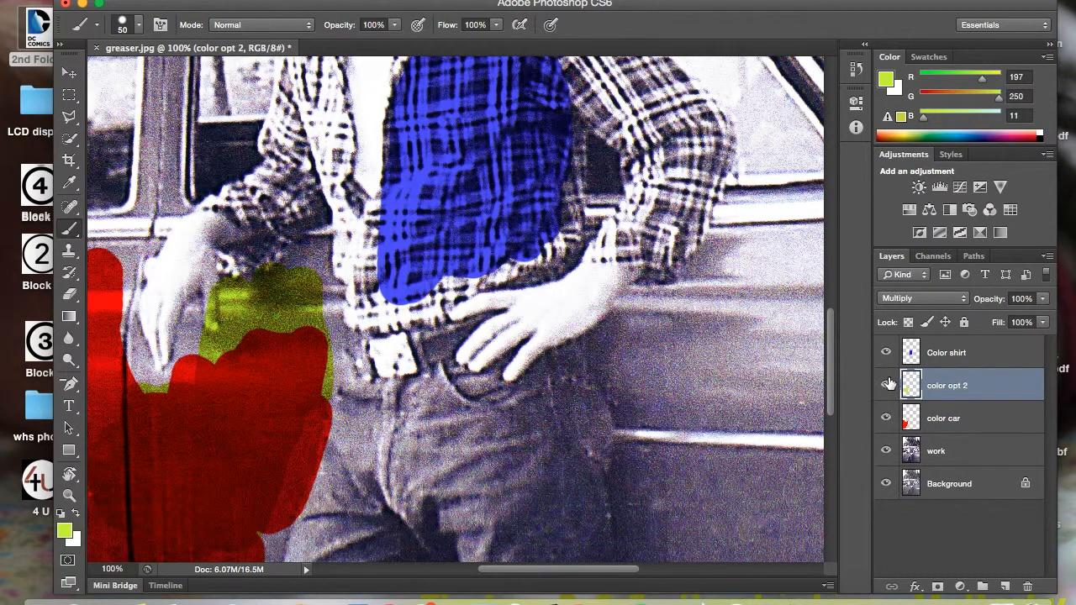
{"action": "left_click", "coordinate": [888, 385]}
{"action": "left_click", "coordinate": [888, 385]}
{"action": "left_click", "coordinate": [887, 420]}
{"action": "left_click", "coordinate": [887, 419]}
{"action": "left_click", "coordinate": [887, 385]}
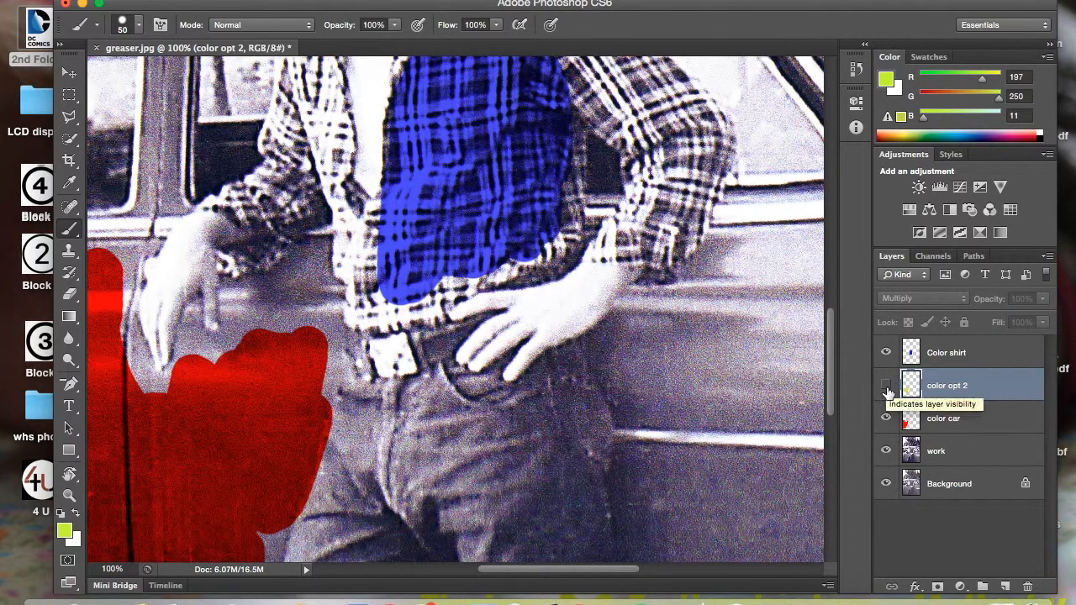
Step: Fit the whole photo on screen
{"action": "left_click", "coordinate": [72, 498]}
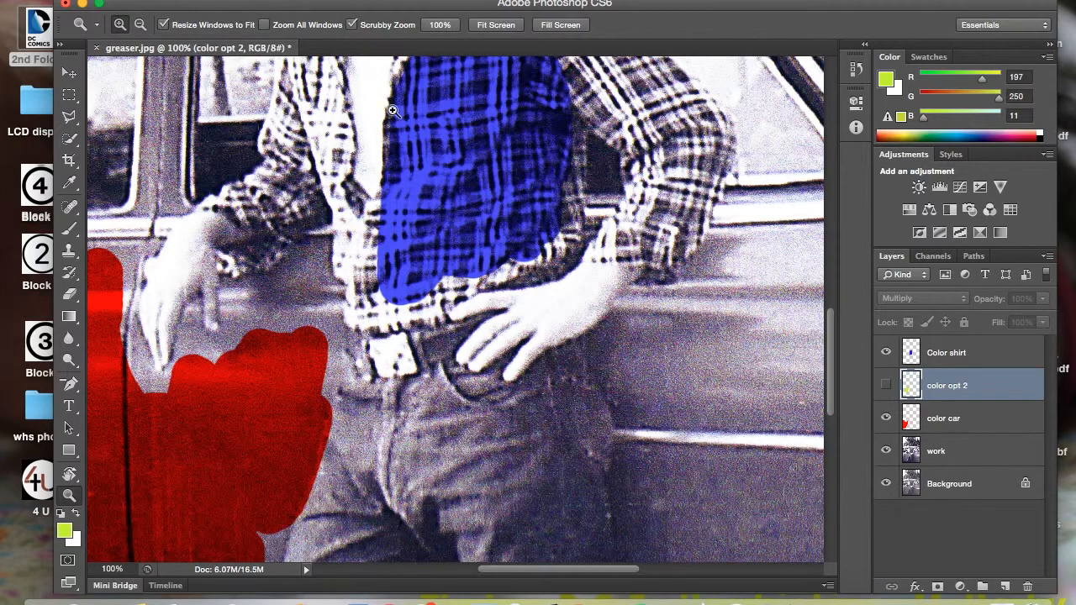
{"action": "left_click", "coordinate": [493, 25]}
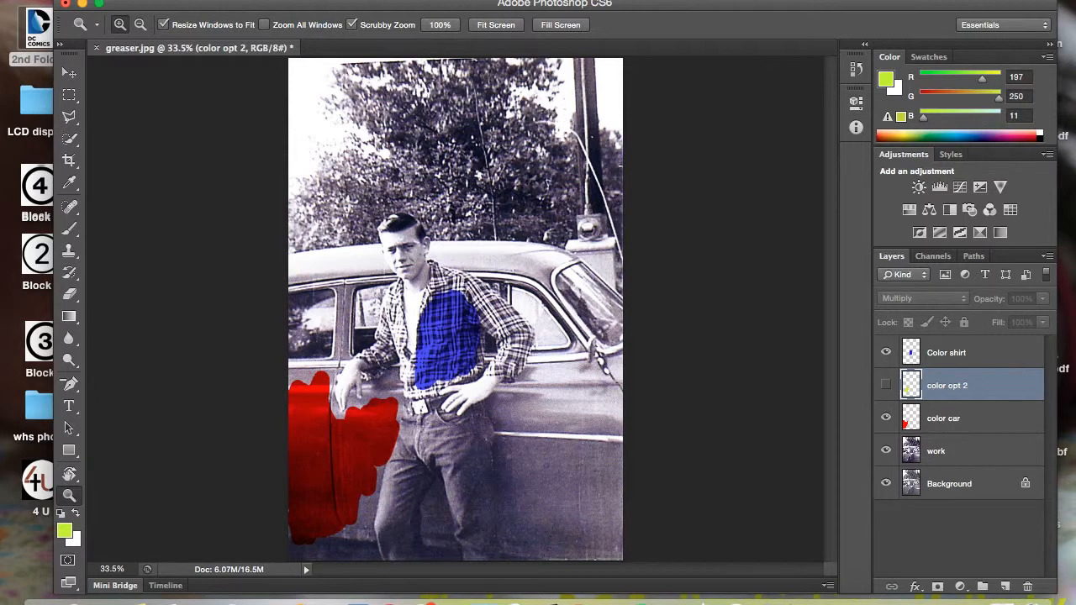
{"action": "left_click", "coordinate": [406, 1]}
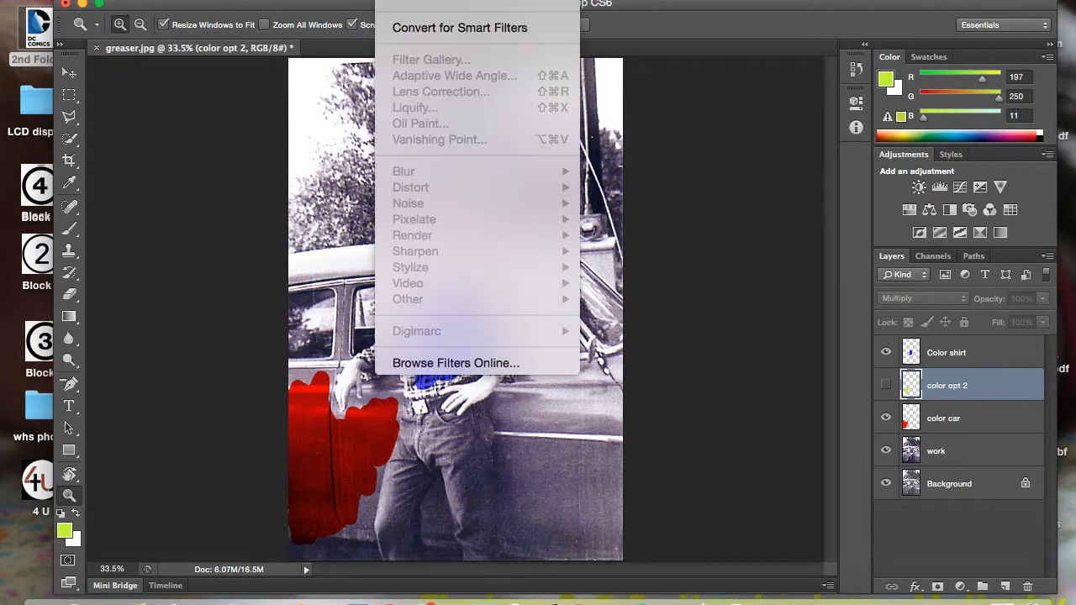
{"action": "mouse_move", "coordinate": [353, 1]}
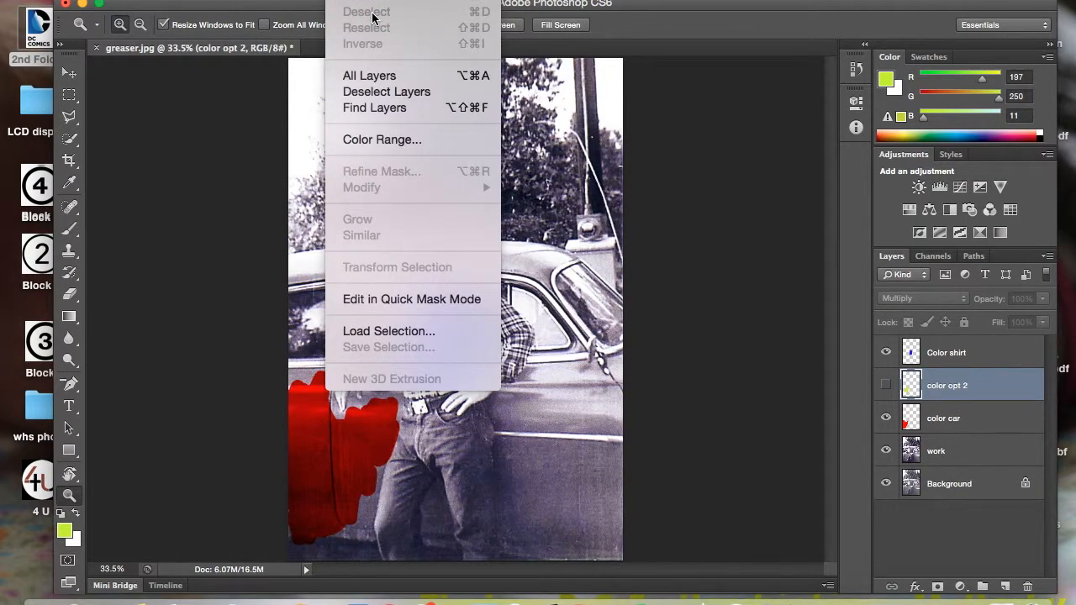